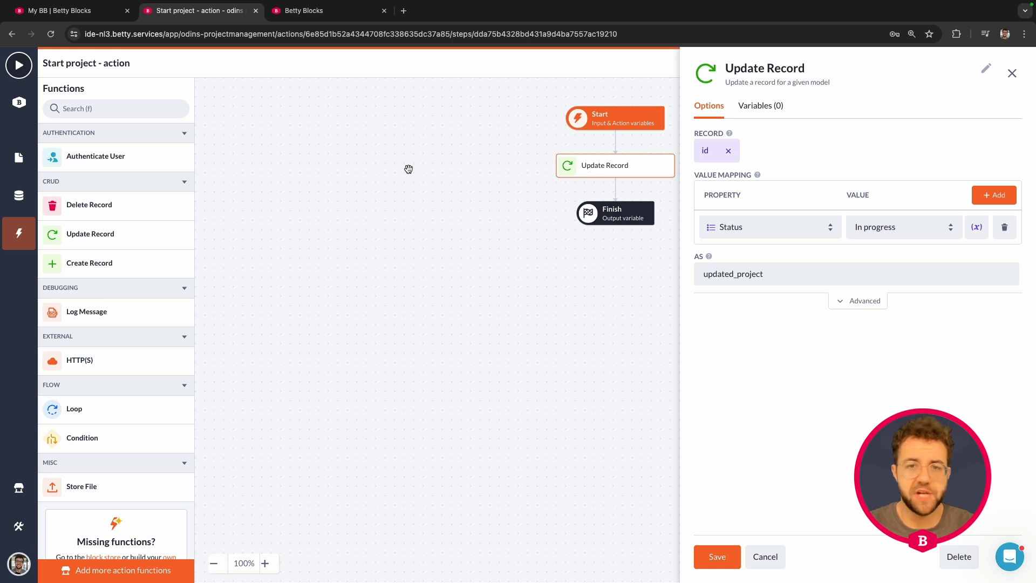
# Add a Condition before the Update Record step of the Start project action and name its first path True
pyautogui.click(766, 556)
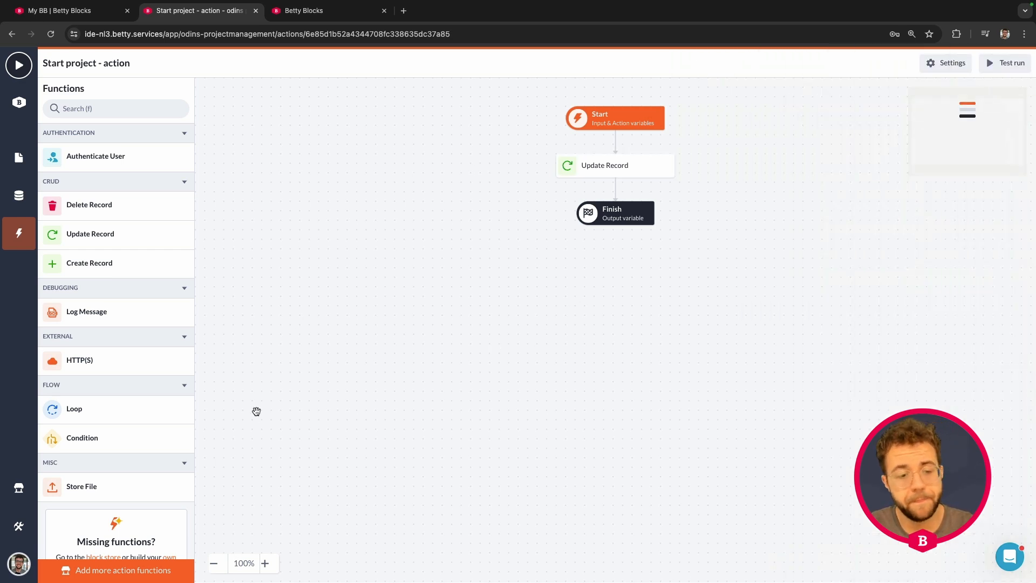
pyautogui.moveTo(79, 441); pyautogui.dragTo(615, 143)
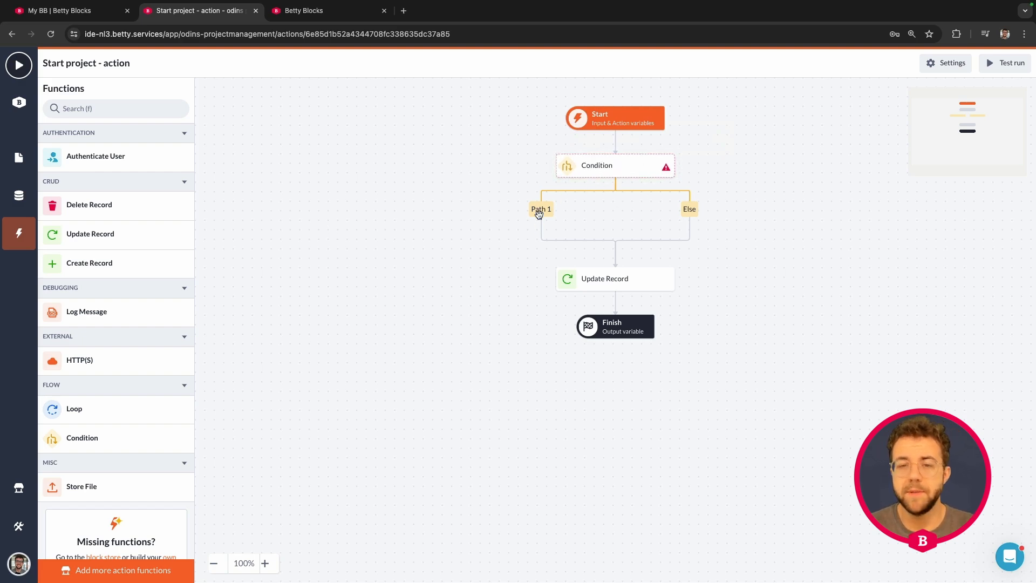
pyautogui.click(616, 167)
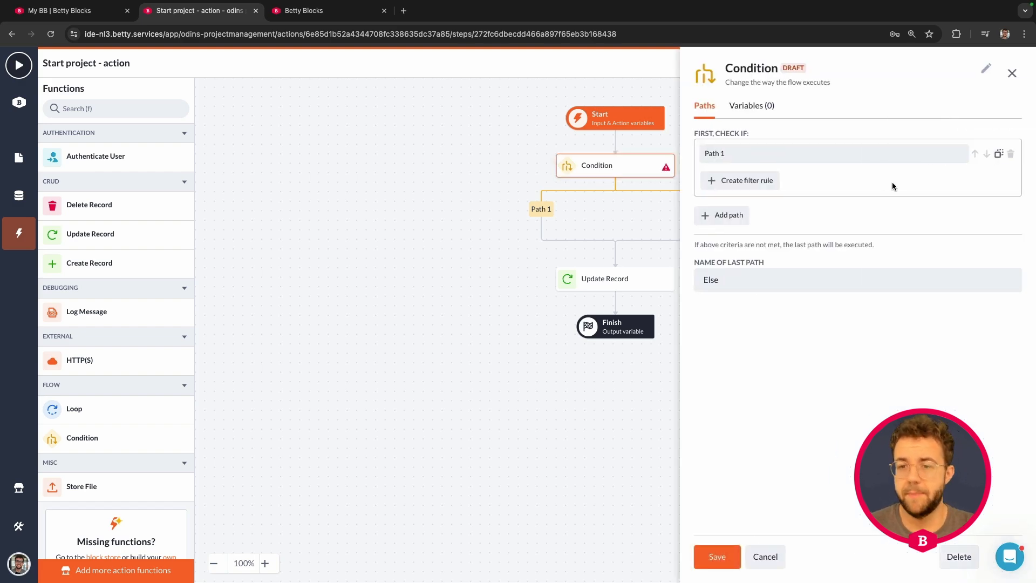
pyautogui.click(757, 149)
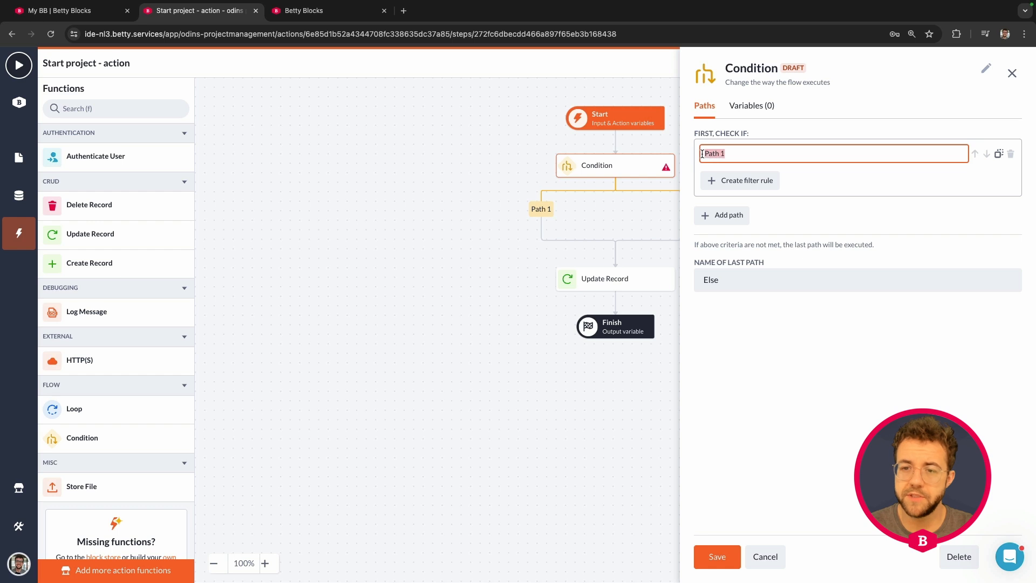
pyautogui.write('True')
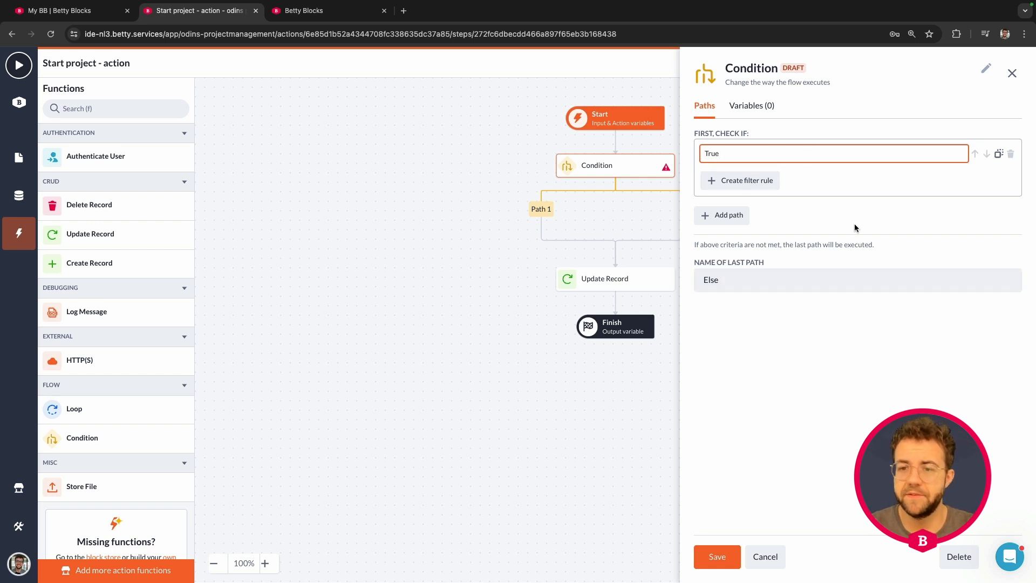
pyautogui.click(776, 324)
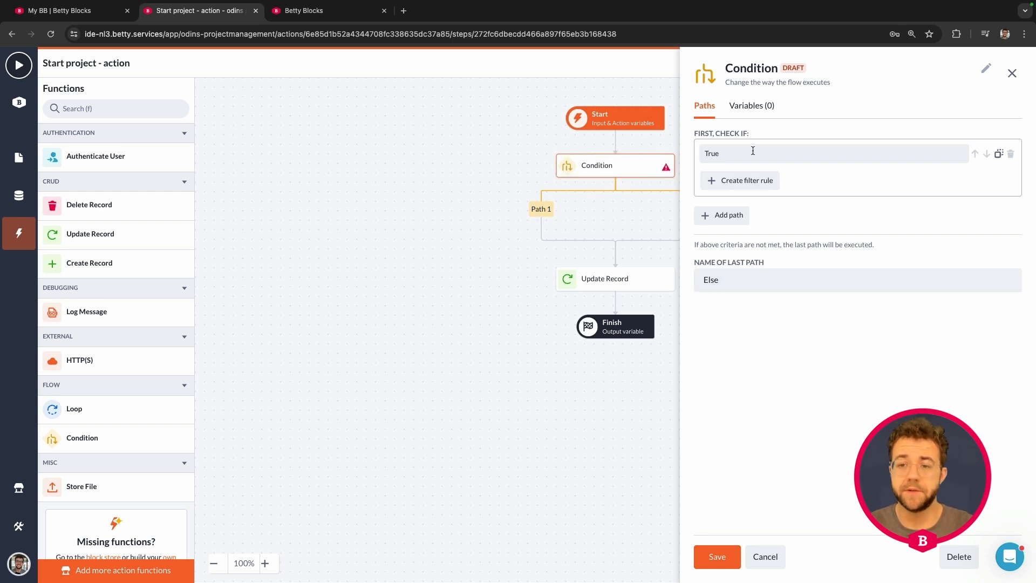
# Create a filter rule on the True path requiring the input project's status (id.status) to equal "To do"
pyautogui.click(746, 185)
pyautogui.click(748, 188)
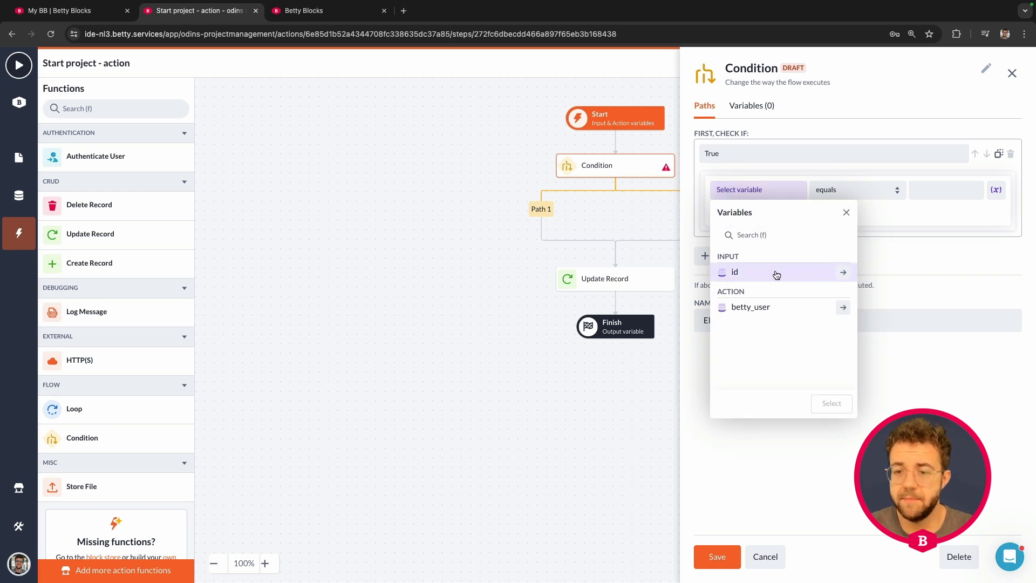
pyautogui.click(777, 273)
pyautogui.click(850, 272)
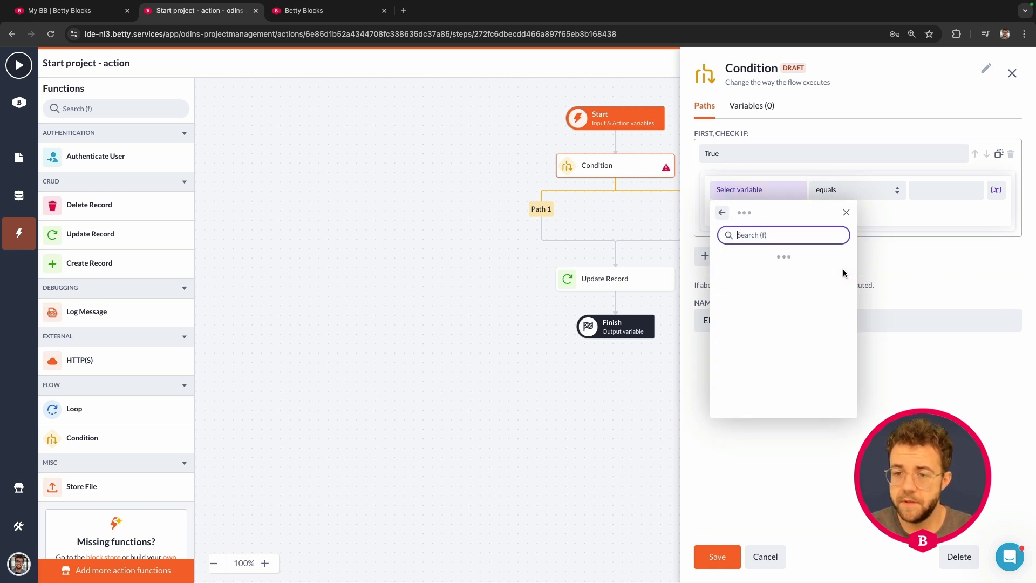
pyautogui.scroll(-1, 782, 302)
pyautogui.click(753, 344)
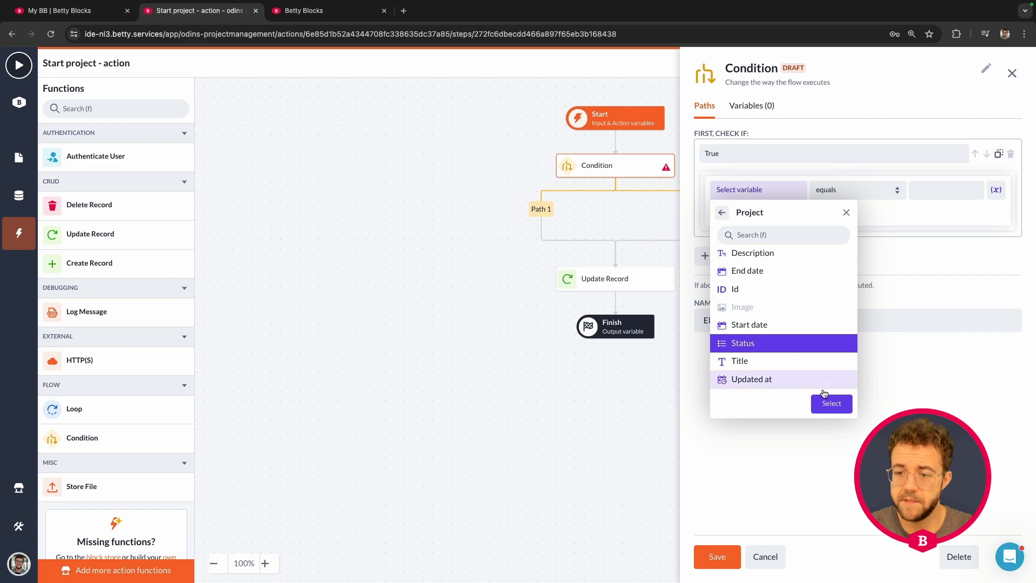
pyautogui.click(830, 403)
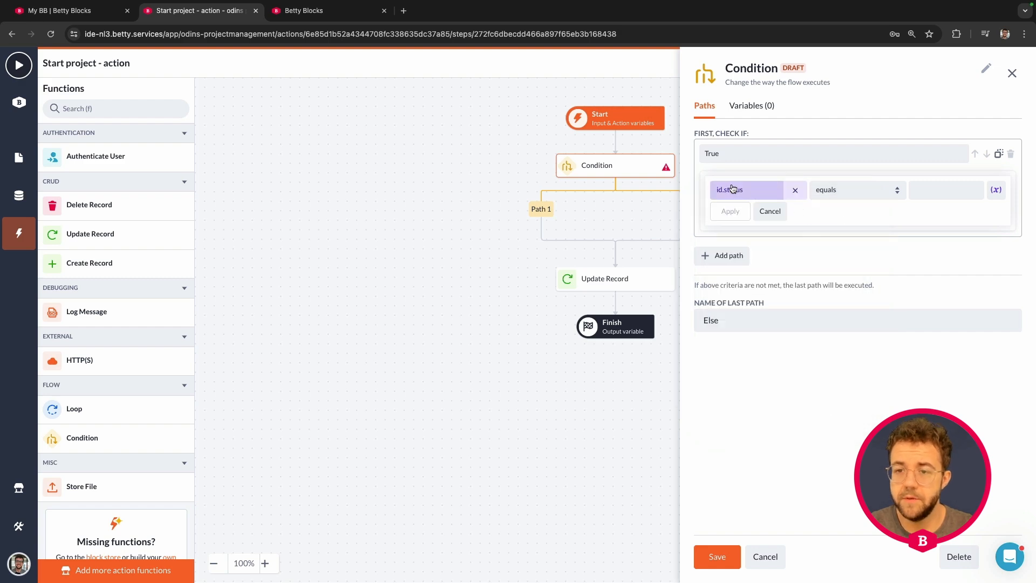
pyautogui.click(936, 190)
pyautogui.write('To do')
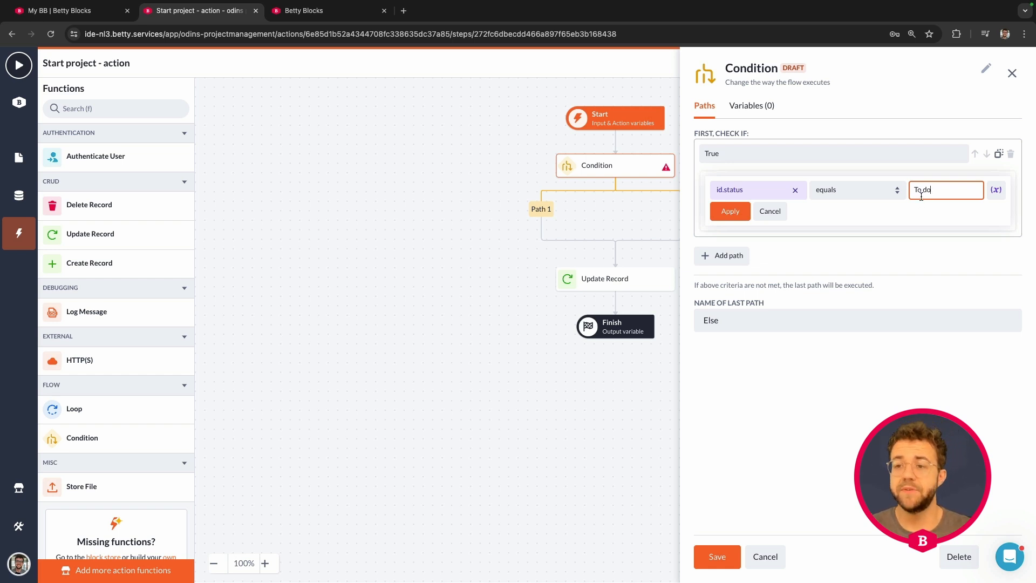
pyautogui.click(729, 211)
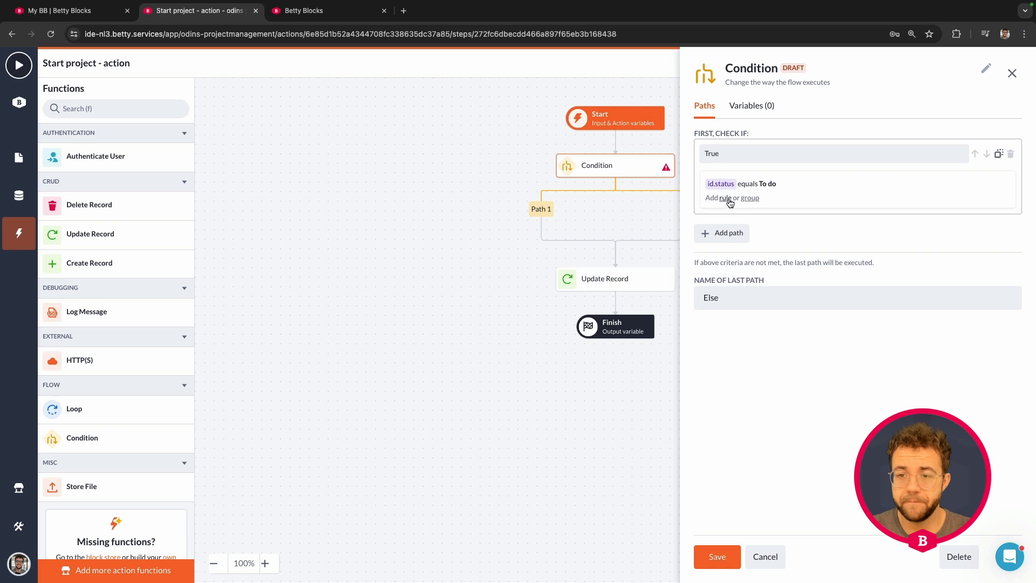
# Save the condition and move the Update Record step into its True path
pyautogui.click(717, 556)
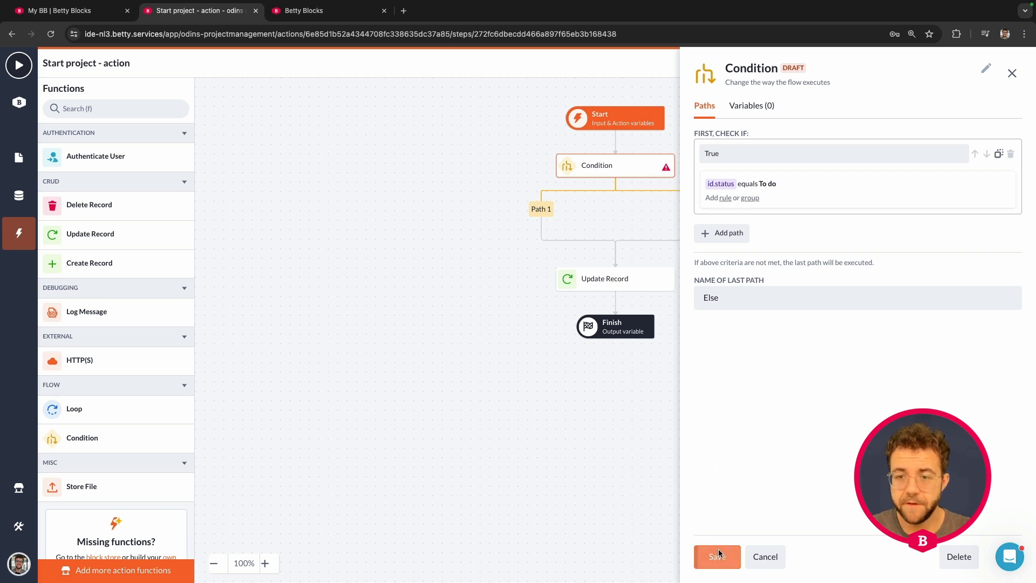
pyautogui.click(765, 557)
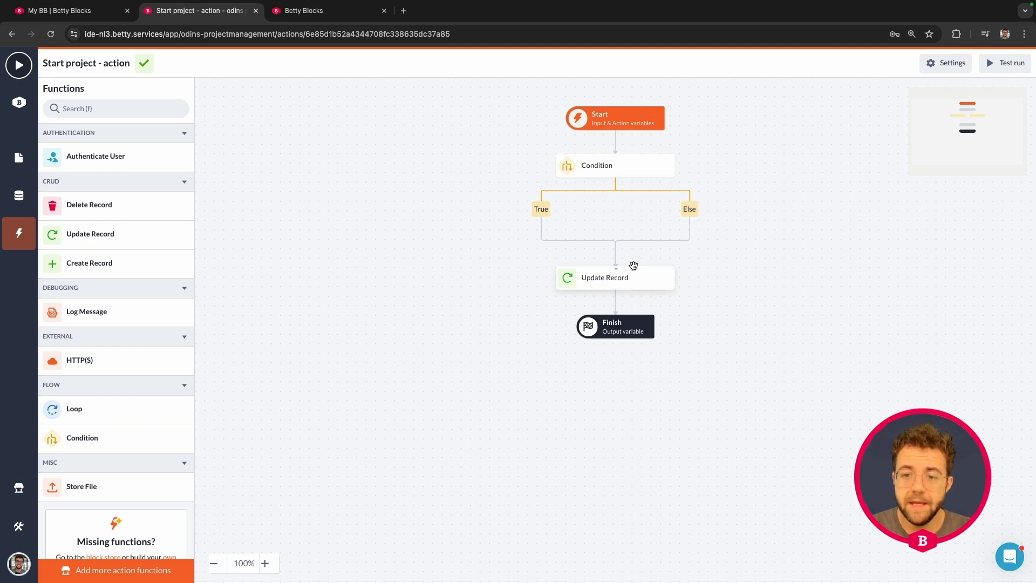
pyautogui.moveTo(628, 283); pyautogui.dragTo(548, 225)
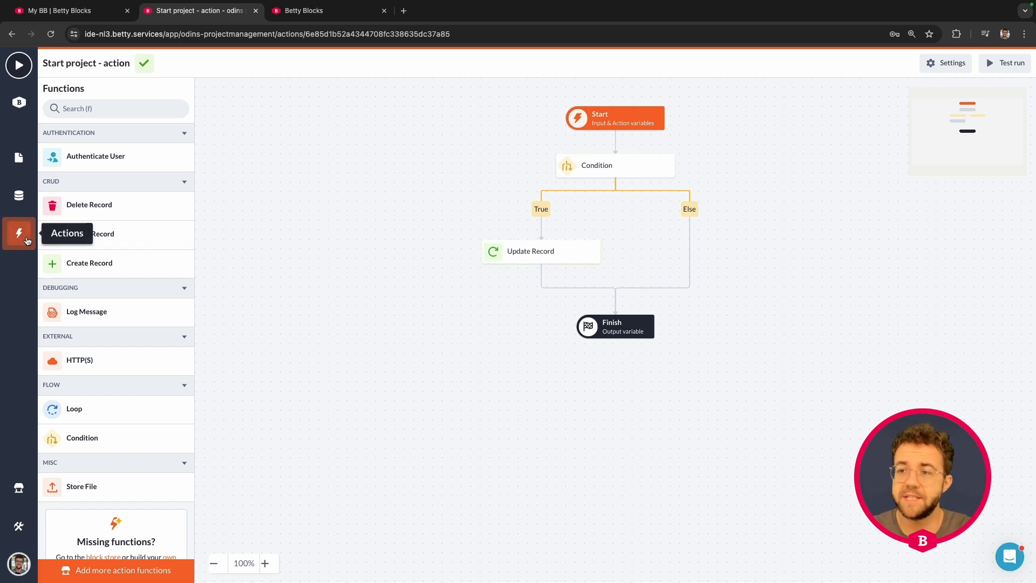
# Open the Finish project action and add a Condition before its Update Record step
pyautogui.click(27, 239)
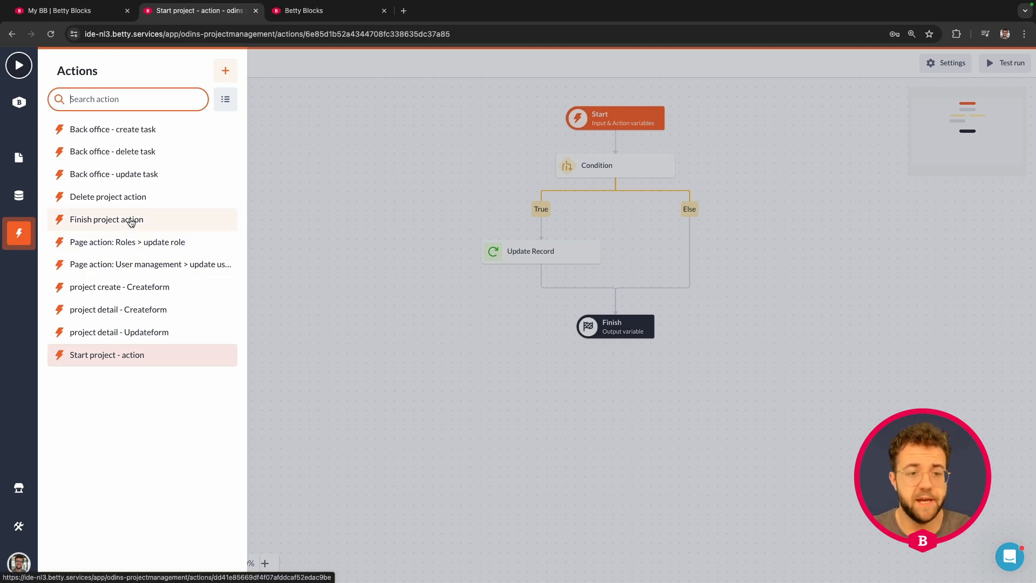
pyautogui.click(131, 222)
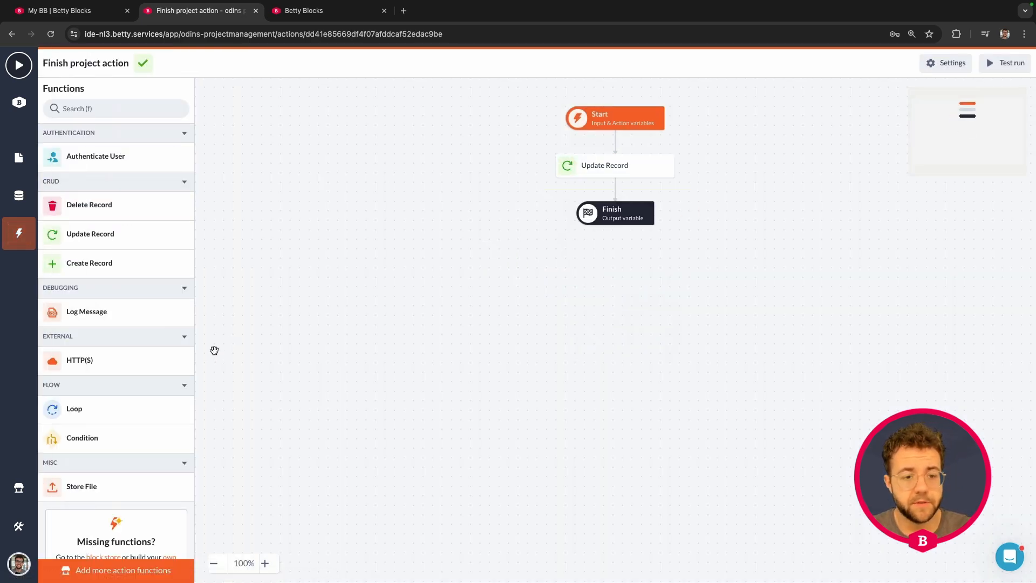
pyautogui.moveTo(89, 440); pyautogui.dragTo(594, 145)
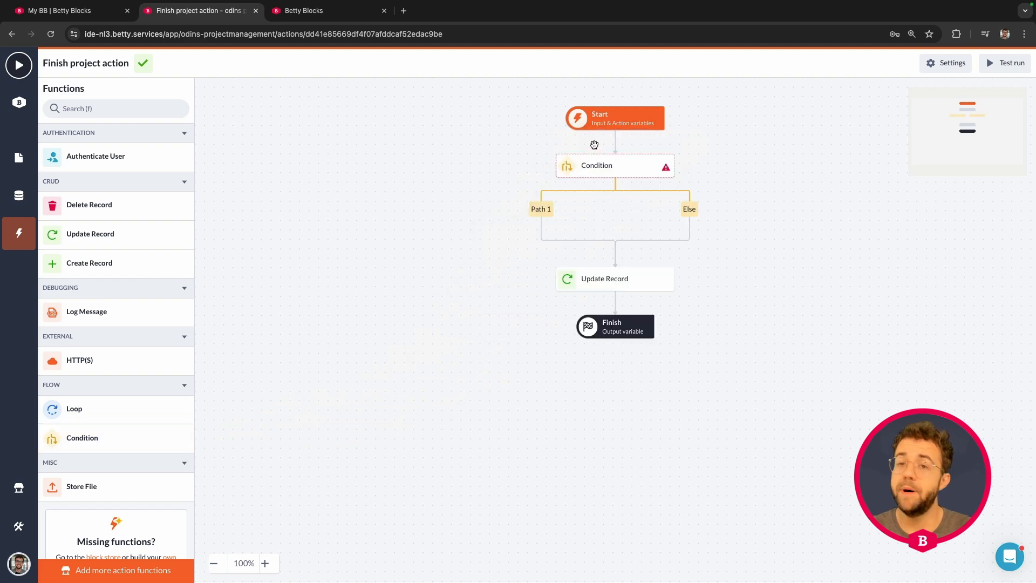
# Name the first path of the Finish project action's condition True
pyautogui.click(617, 169)
pyautogui.click(775, 153)
pyautogui.hotkey('ctrl', 'a')
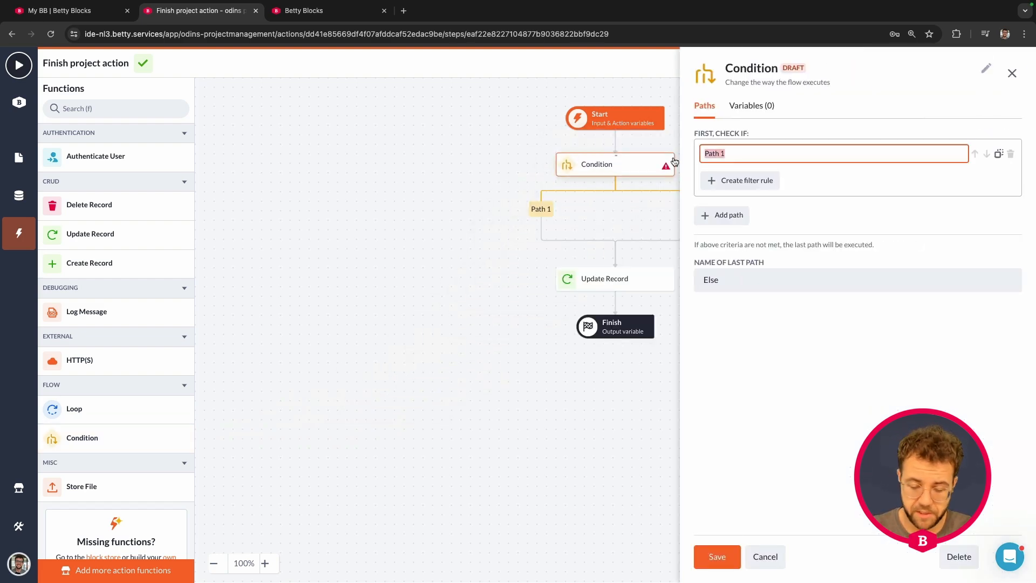
pyautogui.write('true')
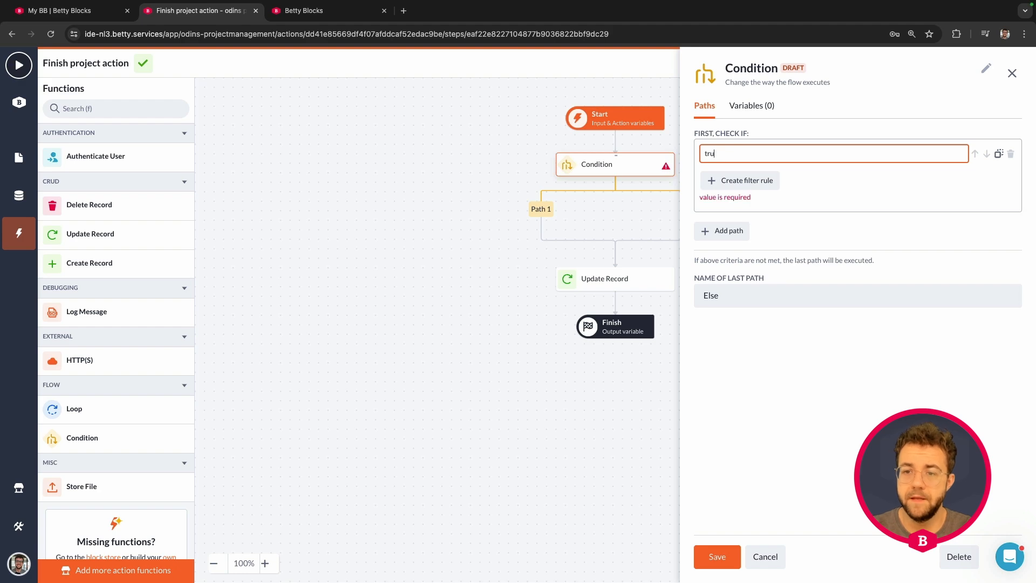
pyautogui.press('BackSpace')
pyautogui.press('BackSpace')
pyautogui.press('BackSpace')
pyautogui.press('BackSpace')
pyautogui.write('True')
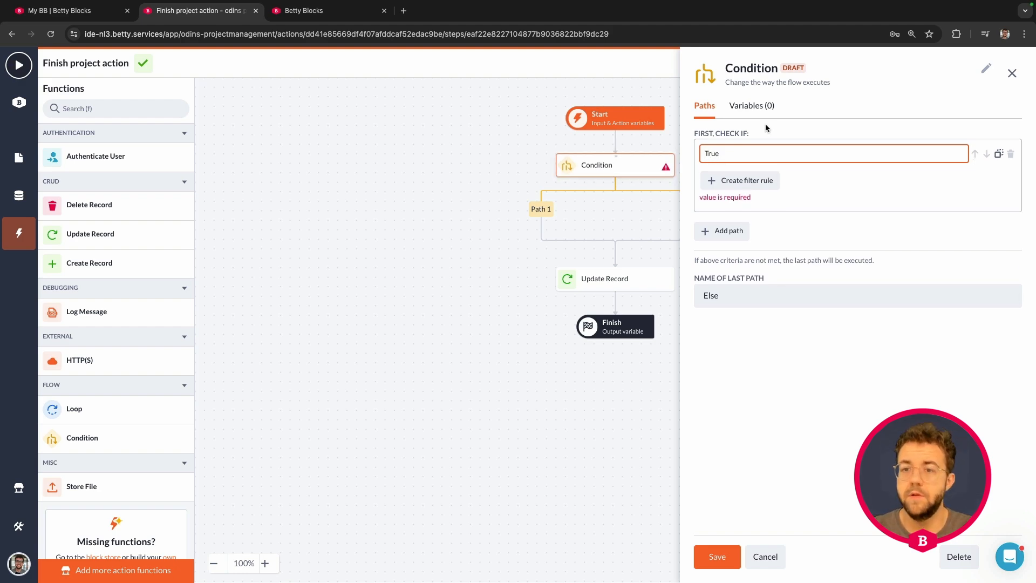
# Create a filter rule on the True path requiring the input project's status (id.status) to equal "In progress"
pyautogui.click(758, 180)
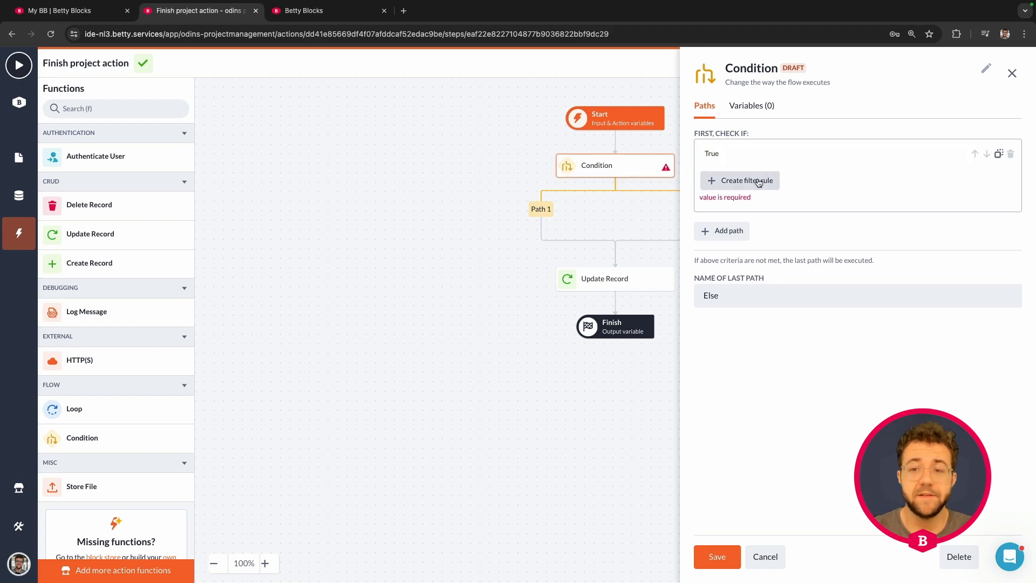
pyautogui.click(763, 189)
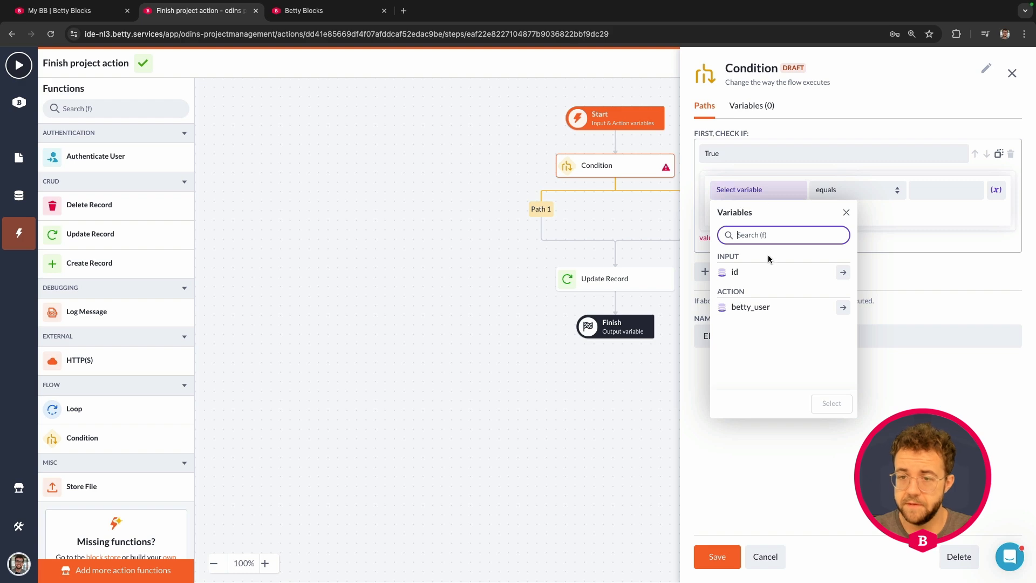
pyautogui.click(843, 273)
pyautogui.click(843, 274)
pyautogui.scroll(-2, 777, 342)
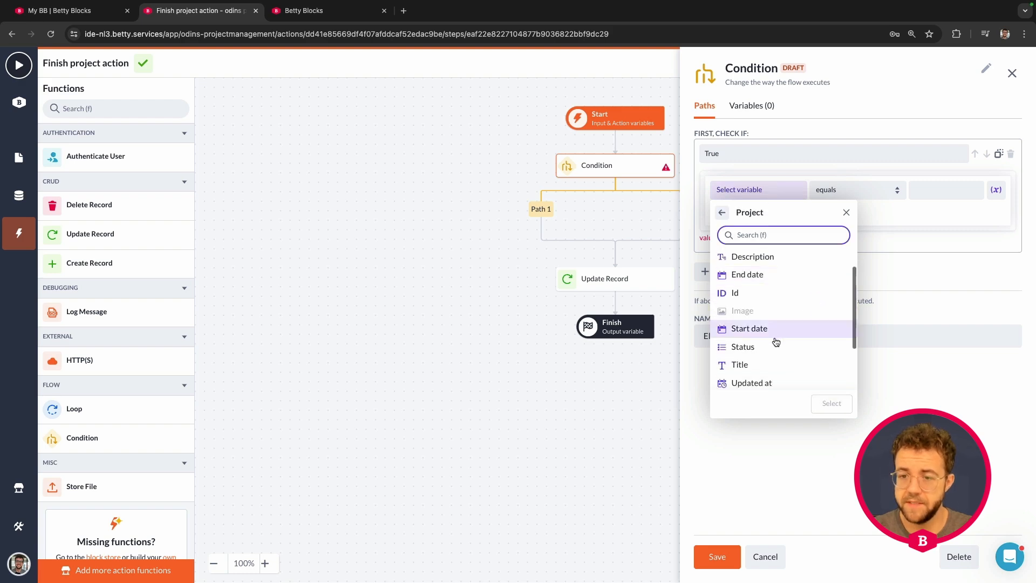
pyautogui.click(770, 348)
pyautogui.click(831, 404)
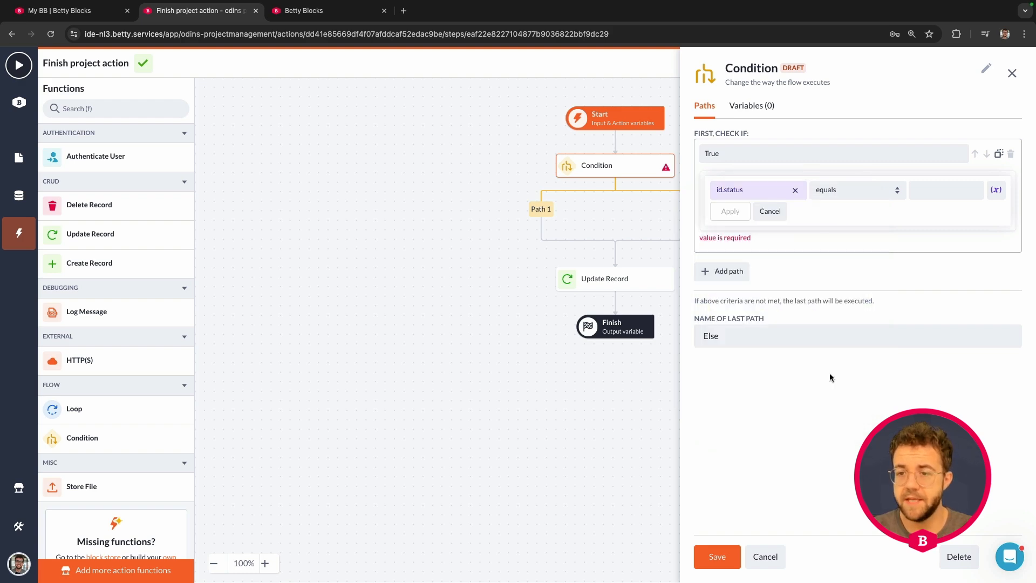
pyautogui.click(938, 189)
pyautogui.write('In progress')
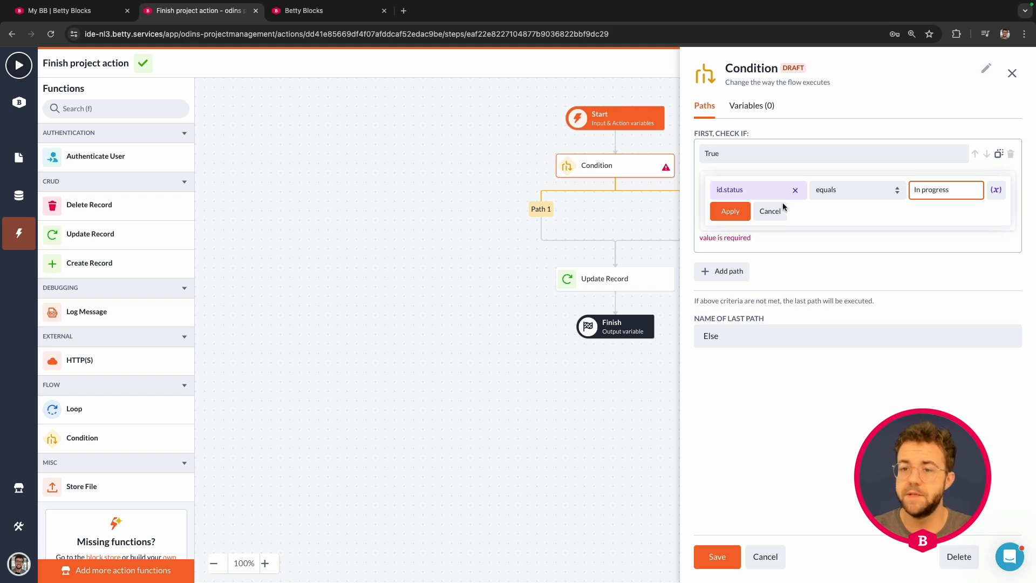
pyautogui.click(729, 211)
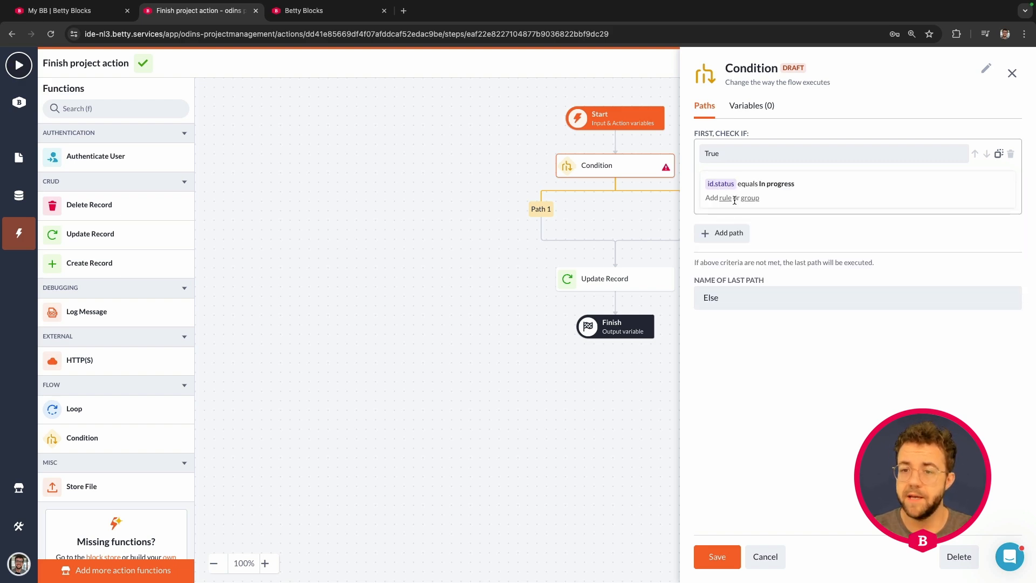
# Save the Finish project action's condition and move the Update Record step into its True path
pyautogui.click(717, 556)
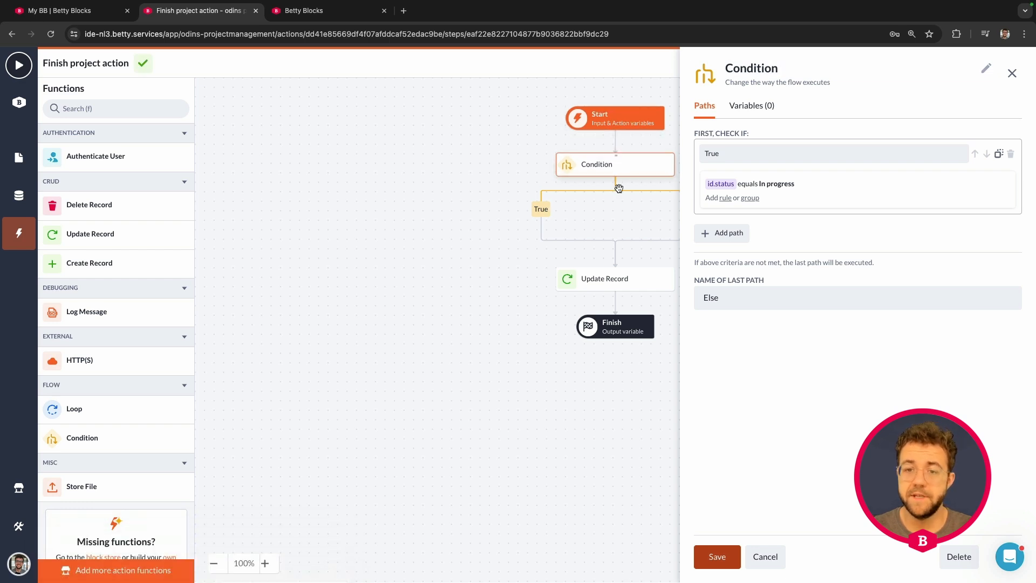
pyautogui.click(765, 556)
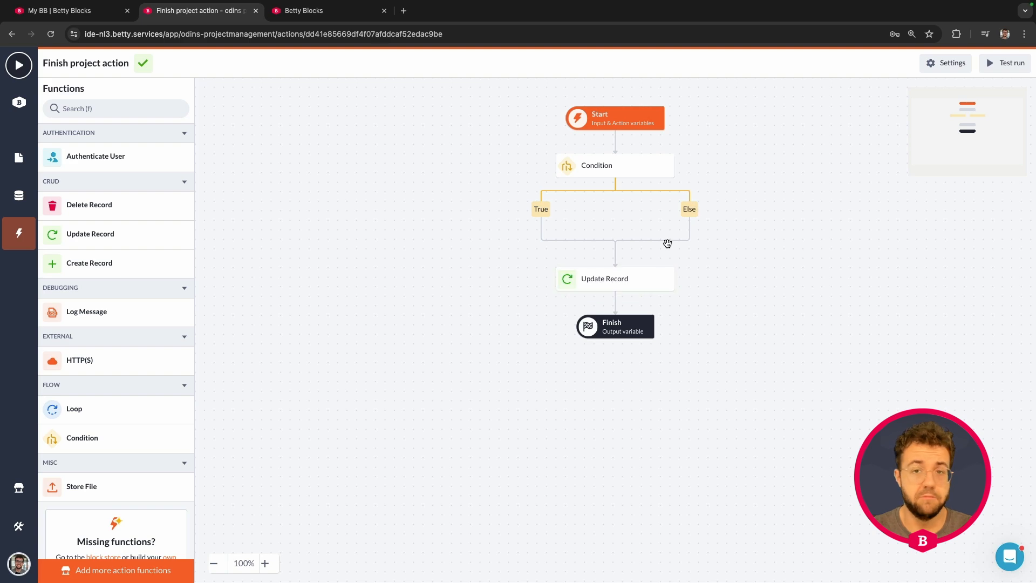
pyautogui.moveTo(638, 282); pyautogui.dragTo(555, 224)
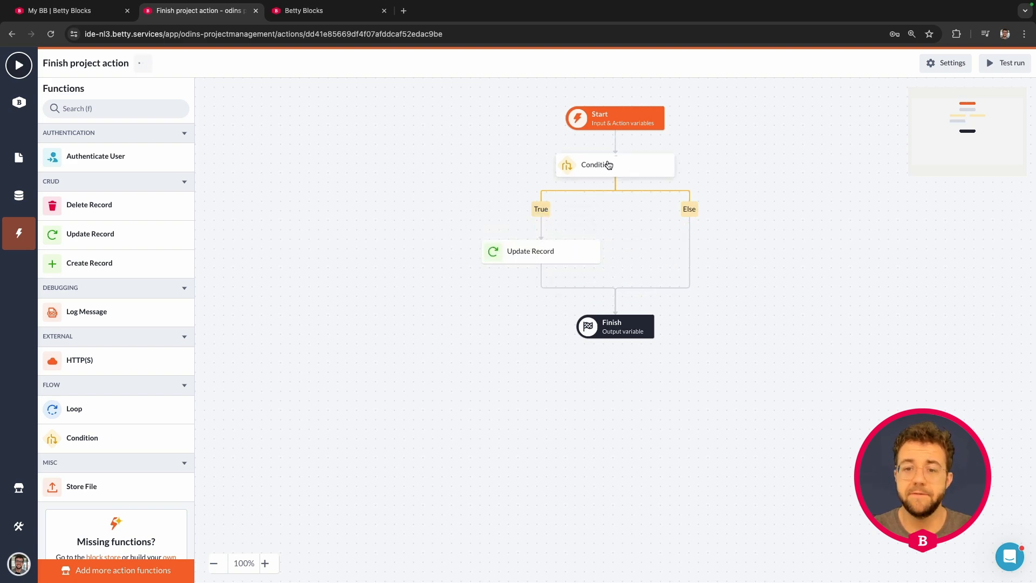
pyautogui.click(608, 166)
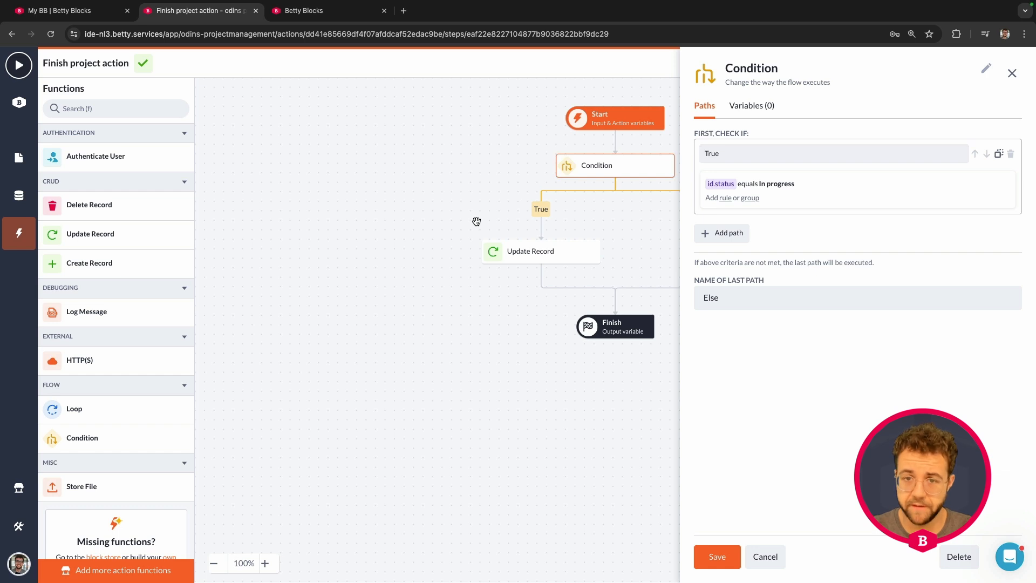
pyautogui.click(770, 559)
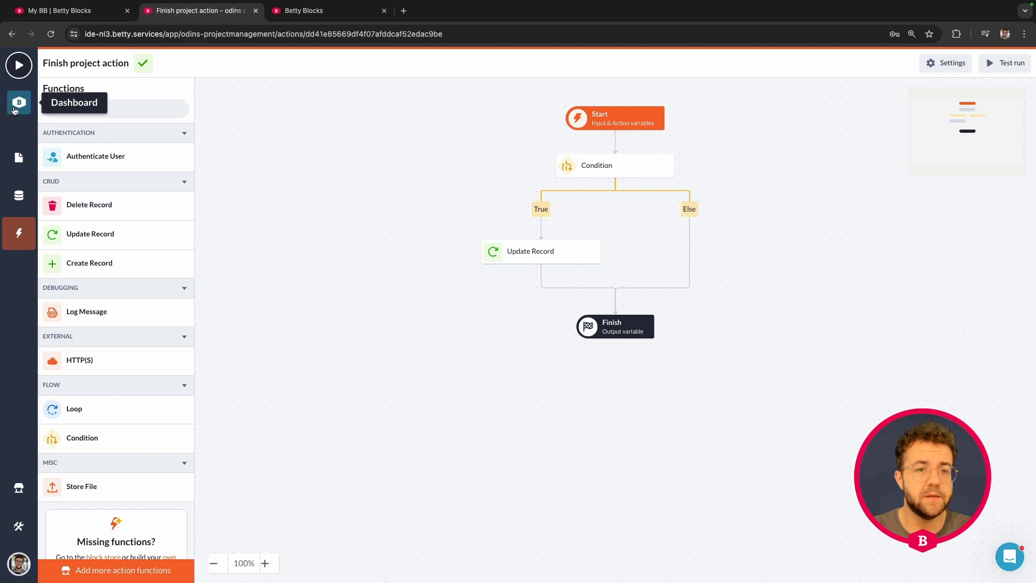
# Open the project overview page in the builder, and view the "Buy a neat looking painting" project in the running application
pyautogui.click(19, 157)
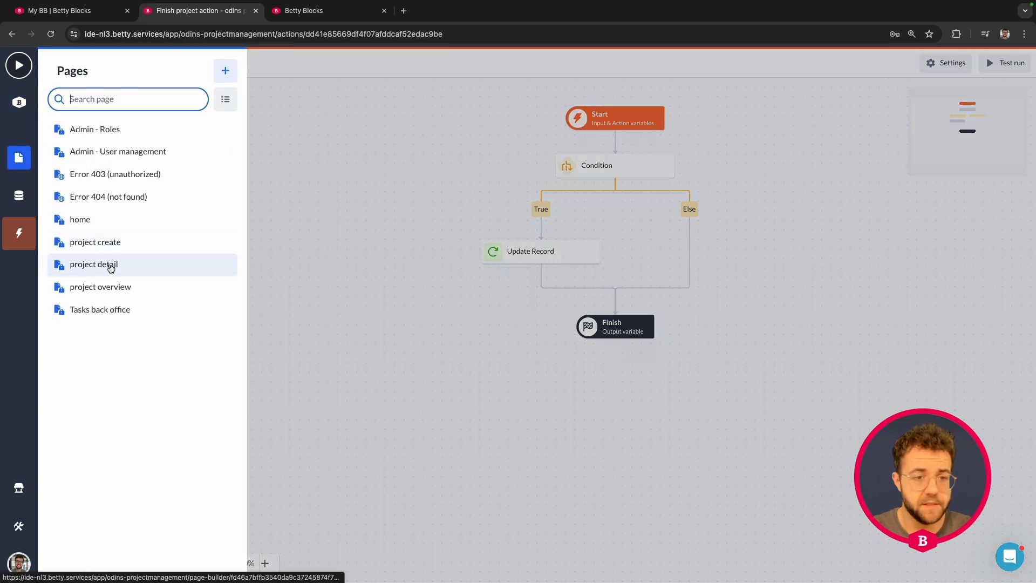
pyautogui.click(112, 286)
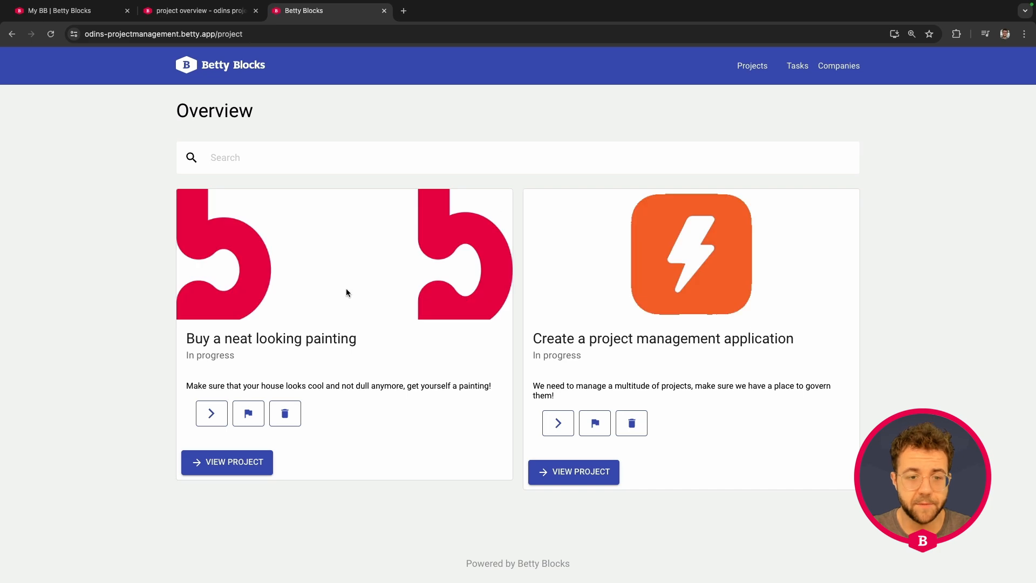
pyautogui.click(221, 463)
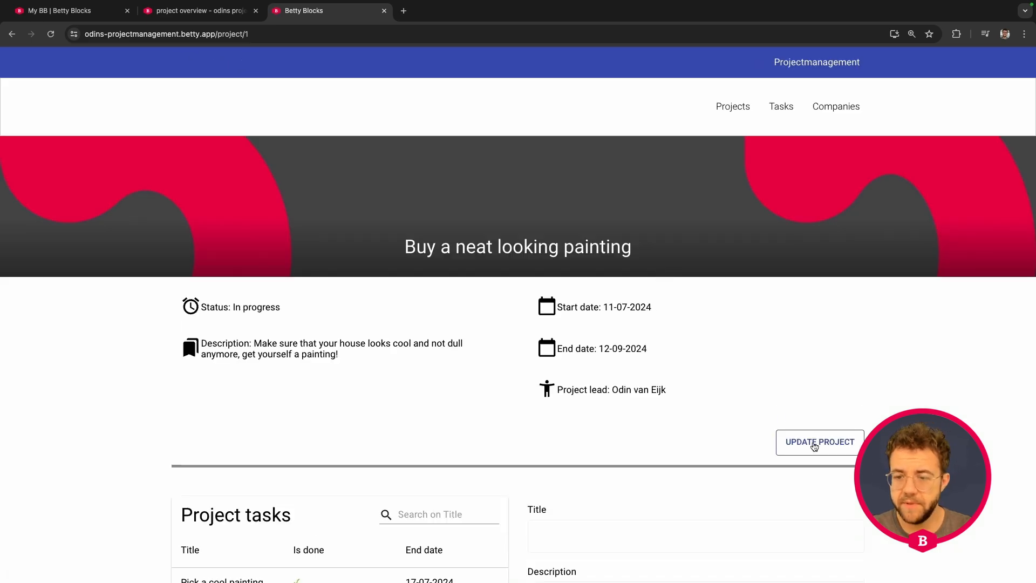
# Update the "Buy a neat looking painting" project so its status is "To do", and submit the form
pyautogui.click(810, 441)
pyautogui.scroll(-2, 555, 259)
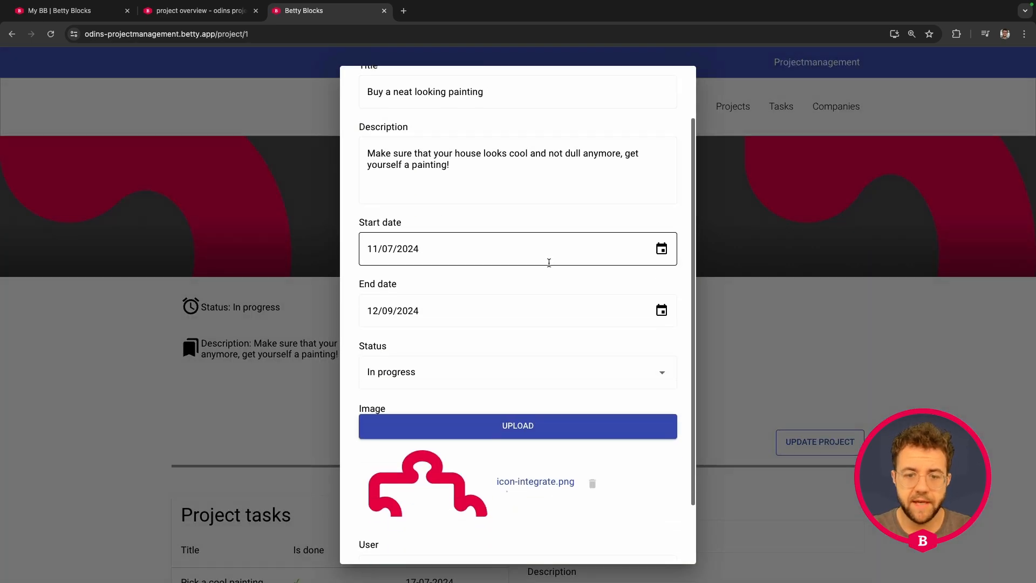
pyautogui.click(504, 370)
pyautogui.click(442, 353)
pyautogui.scroll(-3, 442, 354)
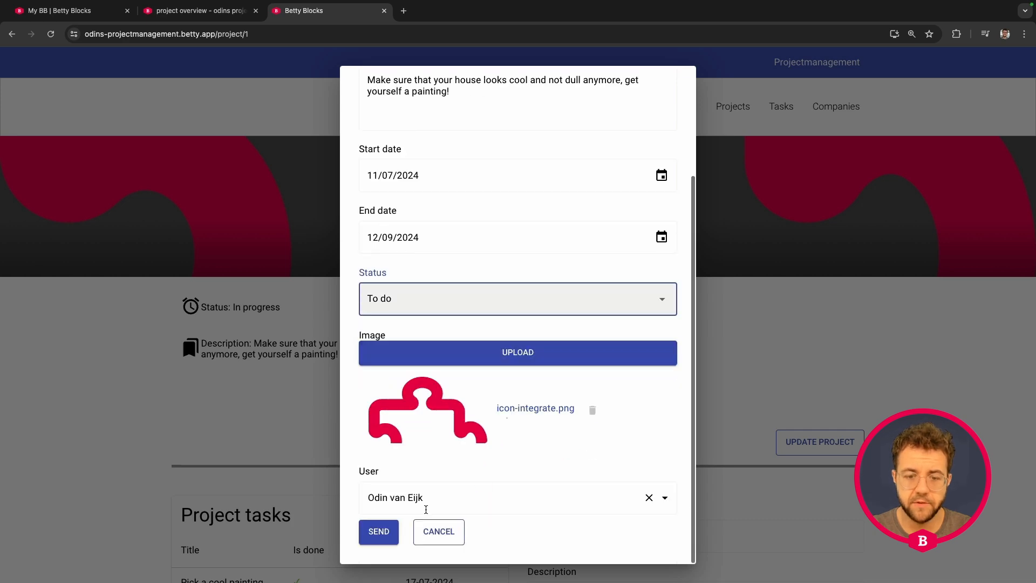
pyautogui.click(392, 532)
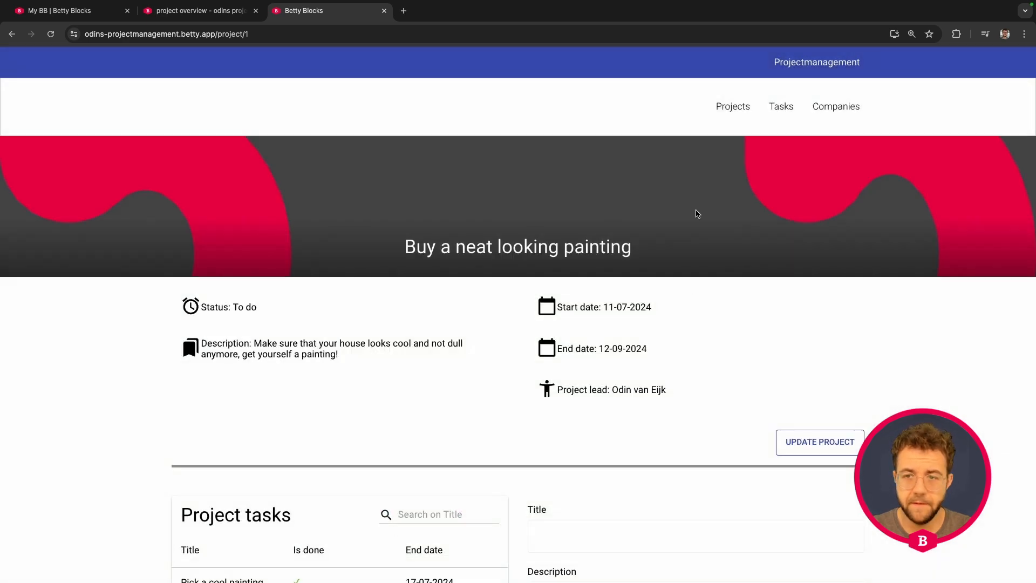
# From the projects overview, start and finish the "Buy a neat looking painting" project, and try starting it again
pyautogui.click(732, 107)
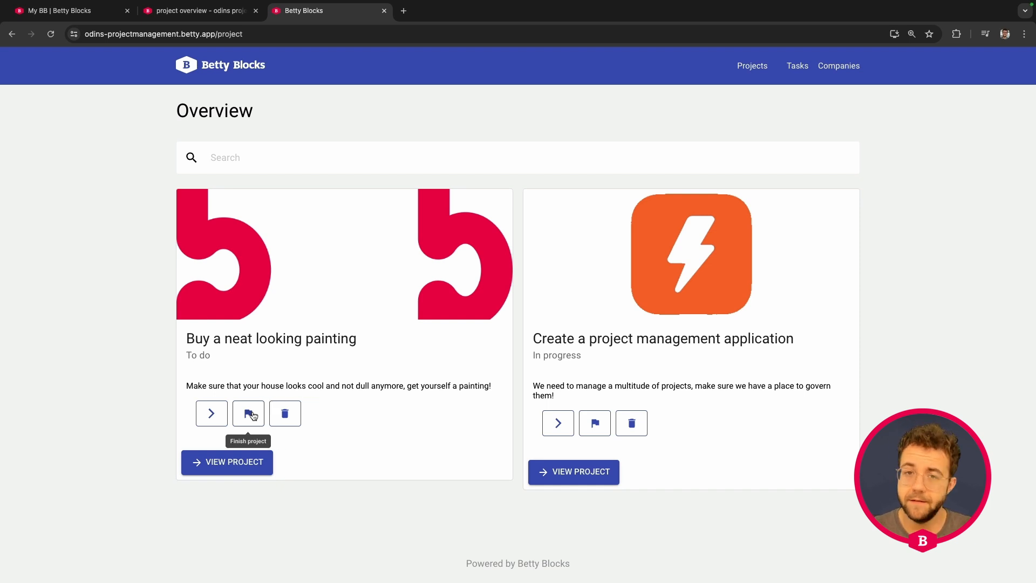
pyautogui.click(208, 417)
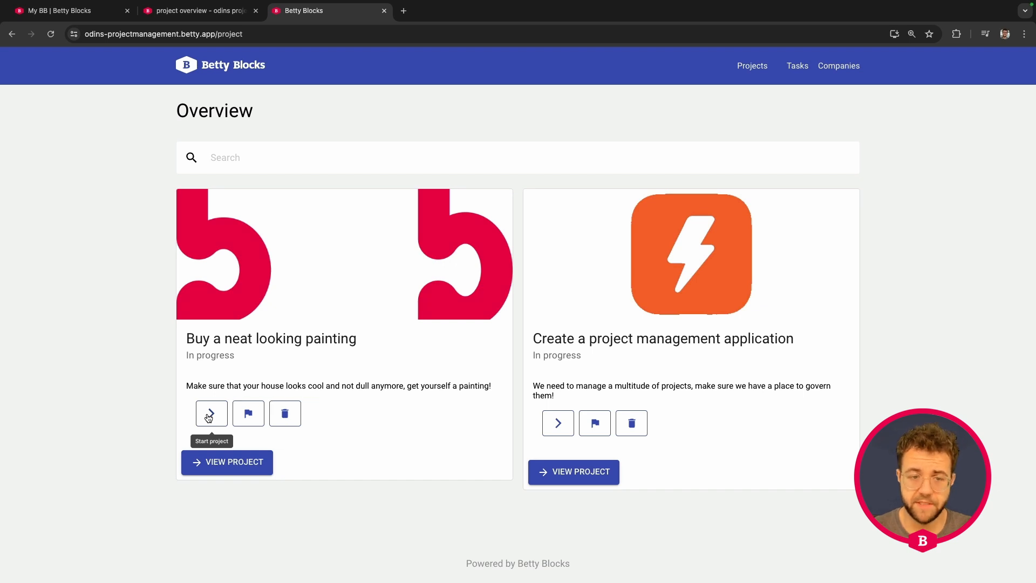
pyautogui.click(248, 417)
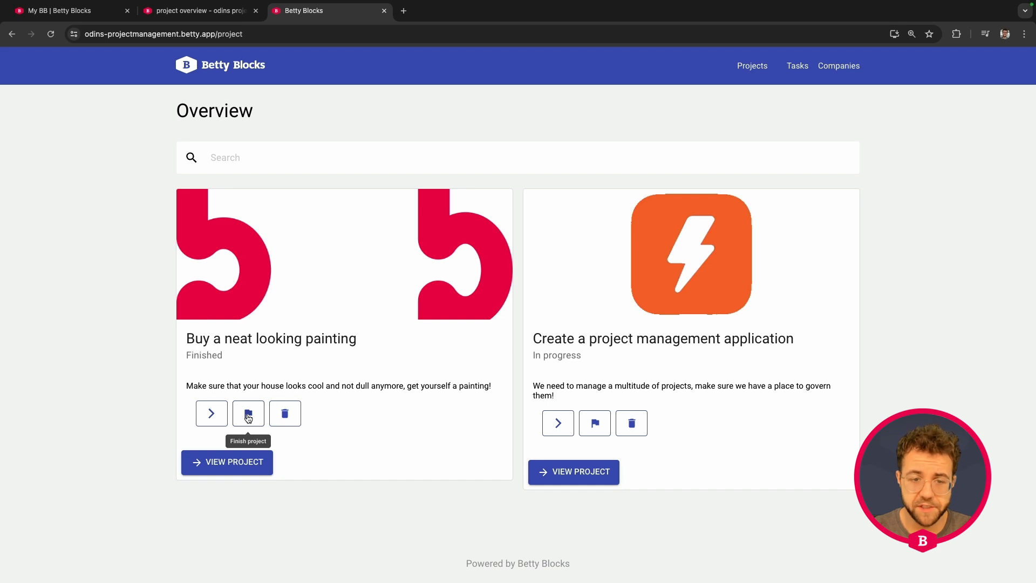
pyautogui.click(213, 417)
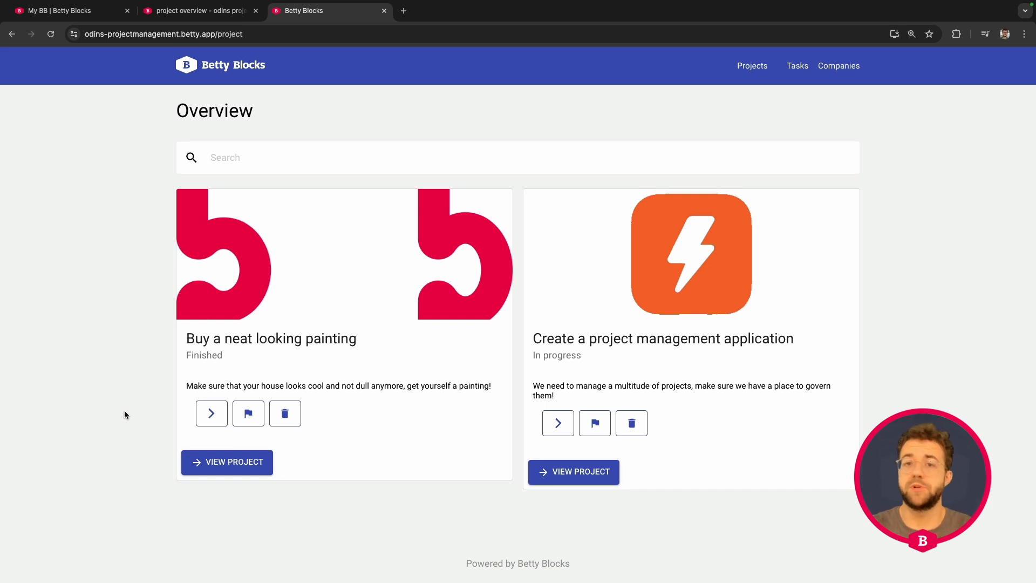
# Open the Delete project action in the builder and add a Condition step between Start and Delete Record
pyautogui.click(216, 14)
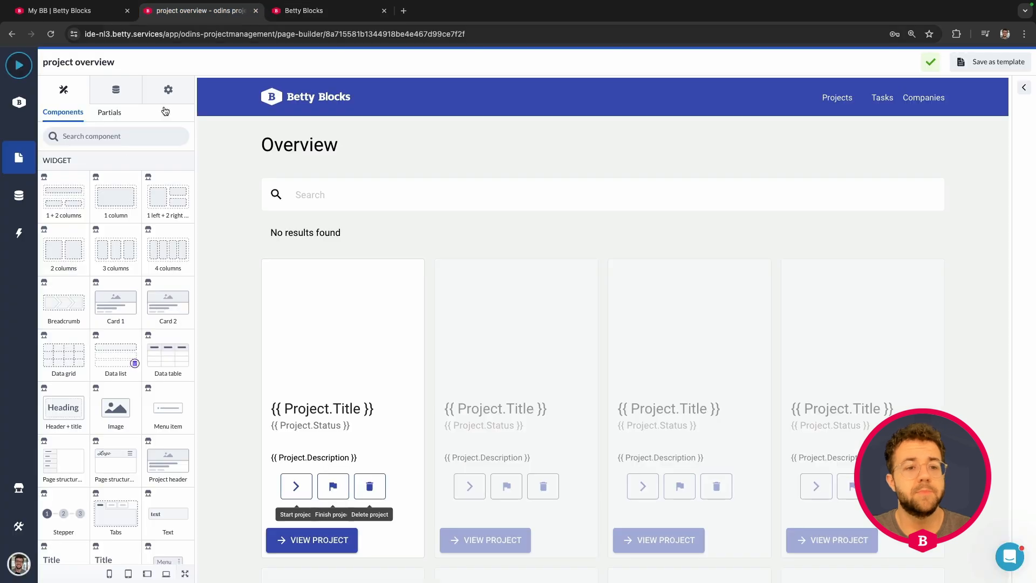
pyautogui.click(19, 233)
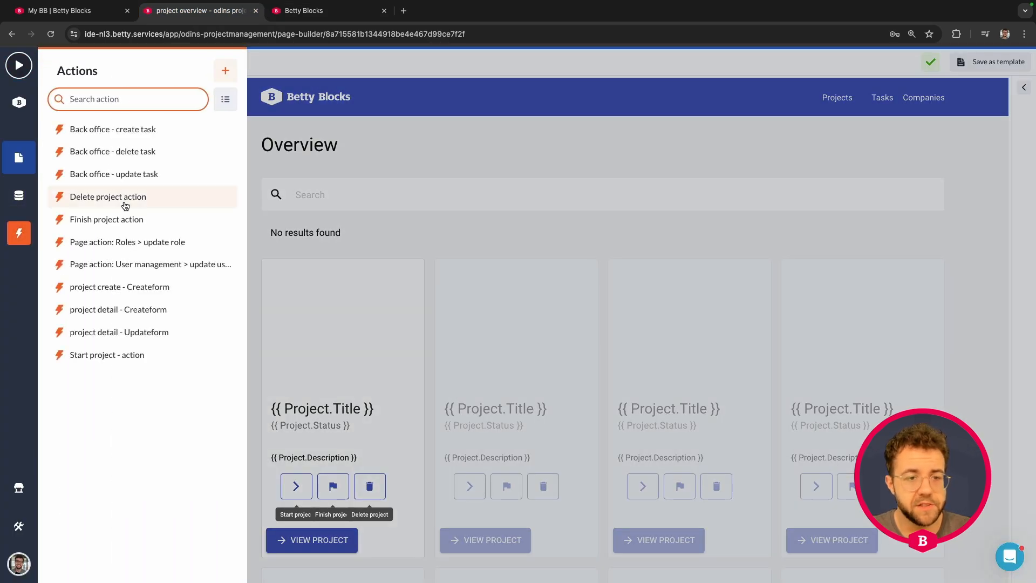
pyautogui.click(124, 200)
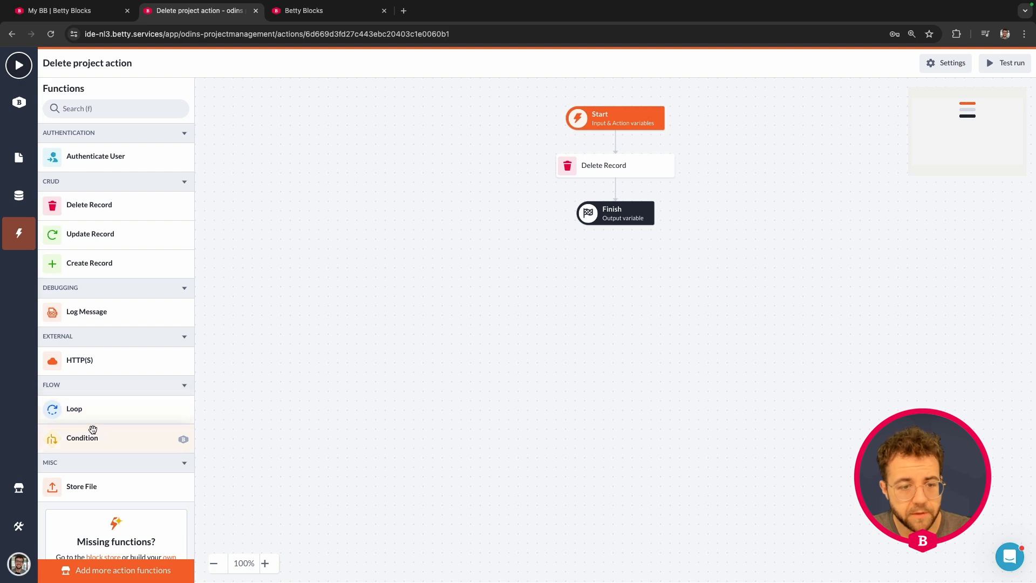
pyautogui.moveTo(93, 431); pyautogui.dragTo(580, 152)
# Name the first path of the Delete project action's condition True
pyautogui.click(621, 165)
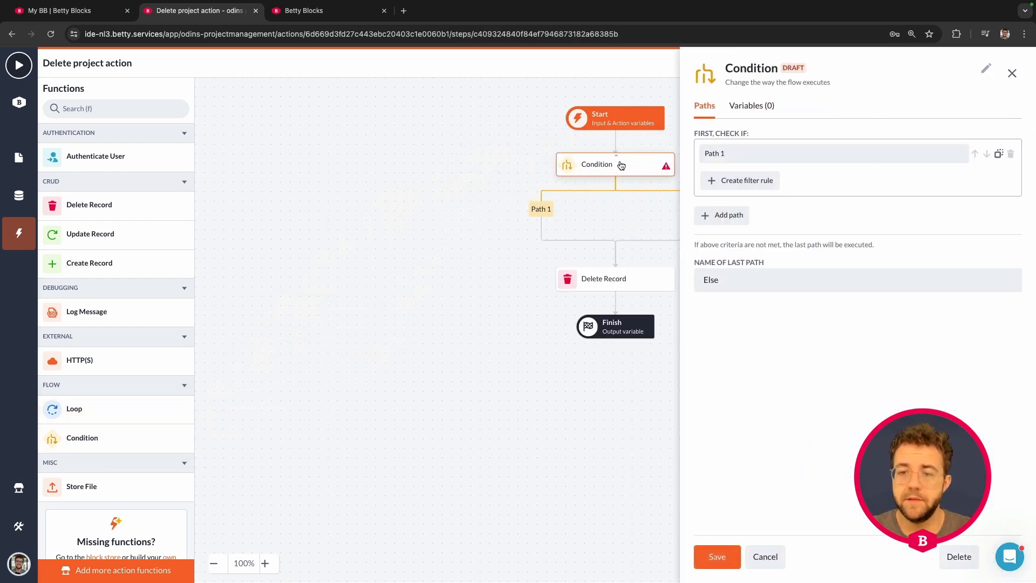
pyautogui.click(738, 153)
pyautogui.write('True')
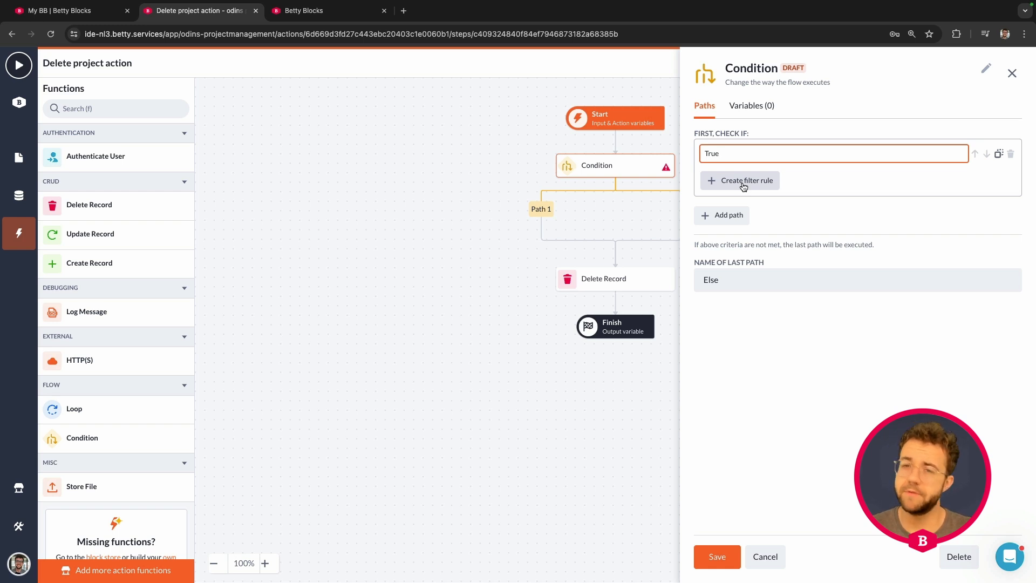
# Create a filter rule on the True path requiring the input project's status (id.status) to equal "Finished"
pyautogui.click(744, 186)
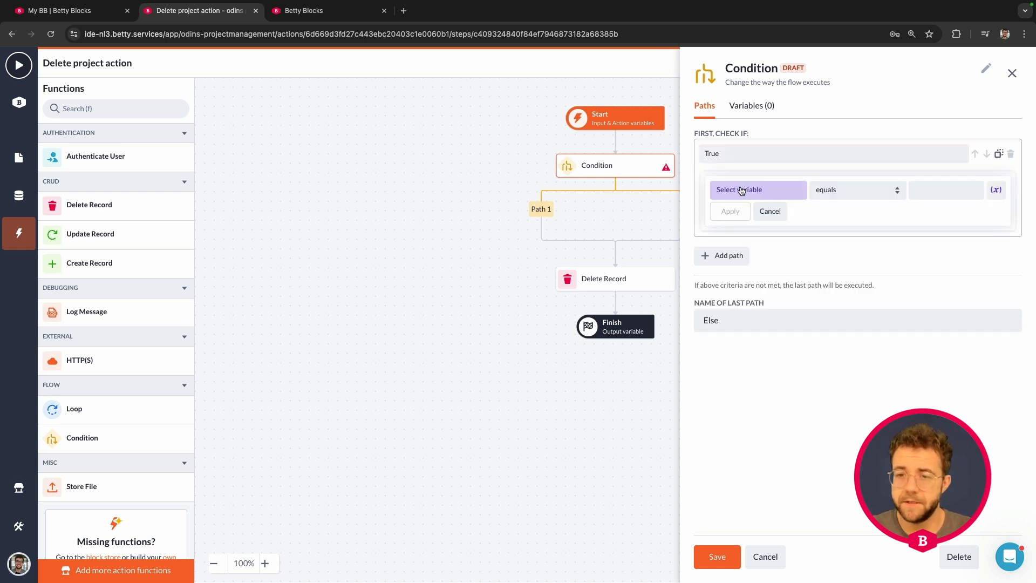
pyautogui.click(741, 190)
pyautogui.click(844, 273)
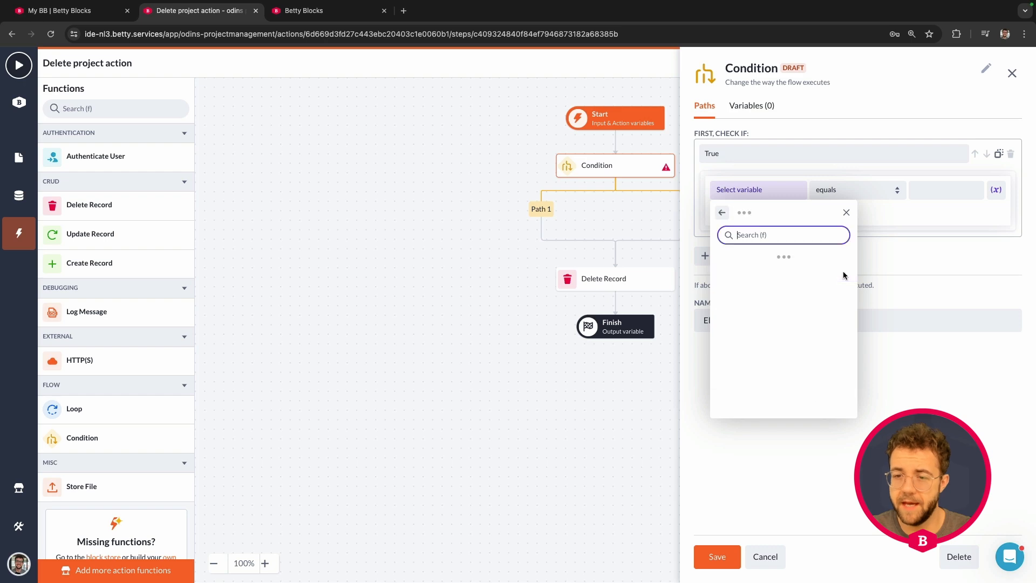
pyautogui.scroll(-1, 765, 356)
pyautogui.click(742, 344)
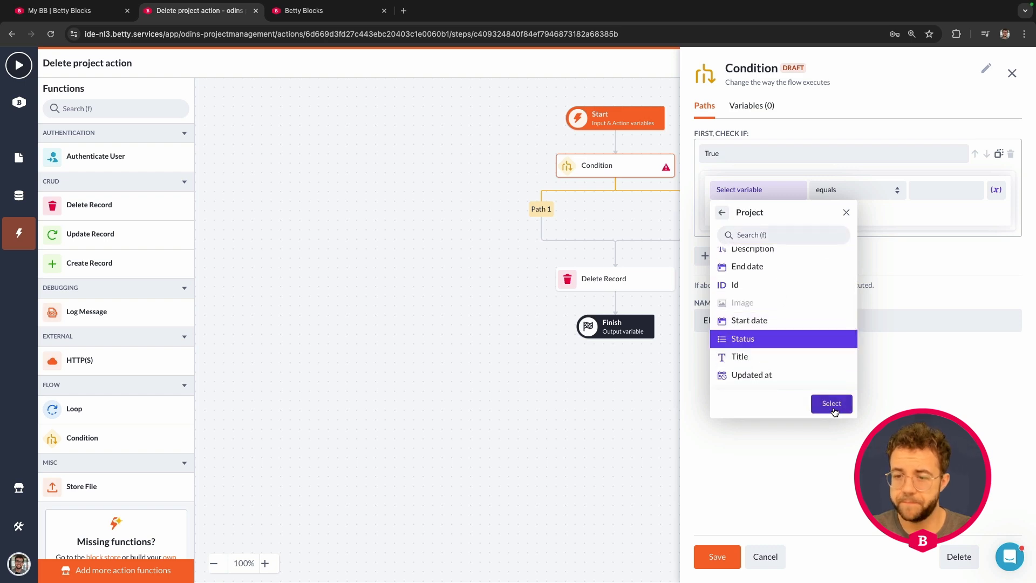
pyautogui.click(831, 403)
pyautogui.write('Finished')
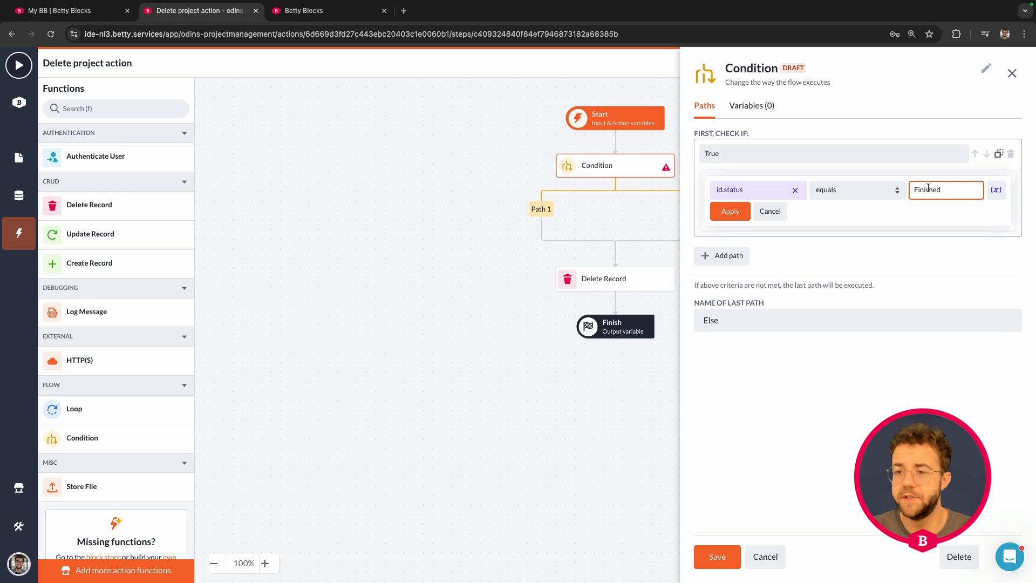
pyautogui.click(734, 211)
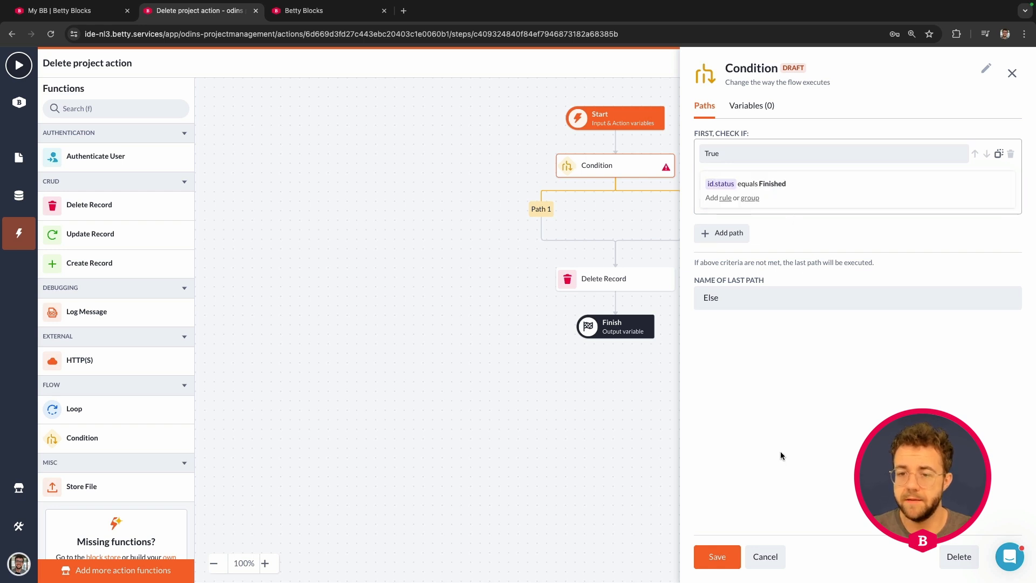
# Save the Delete project action's condition and move the Delete Record step into its True path
pyautogui.click(717, 556)
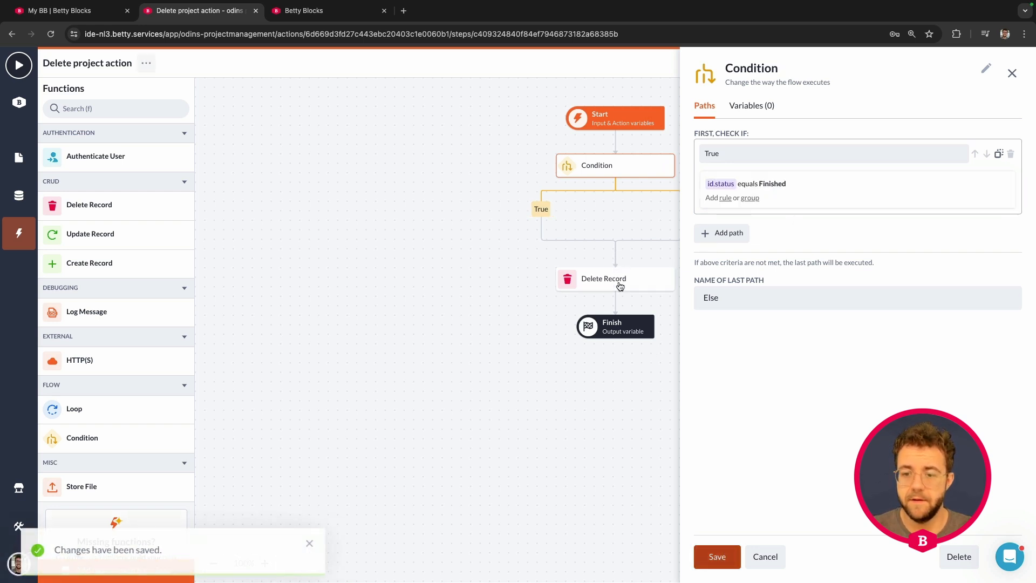
pyautogui.moveTo(619, 285); pyautogui.dragTo(559, 229)
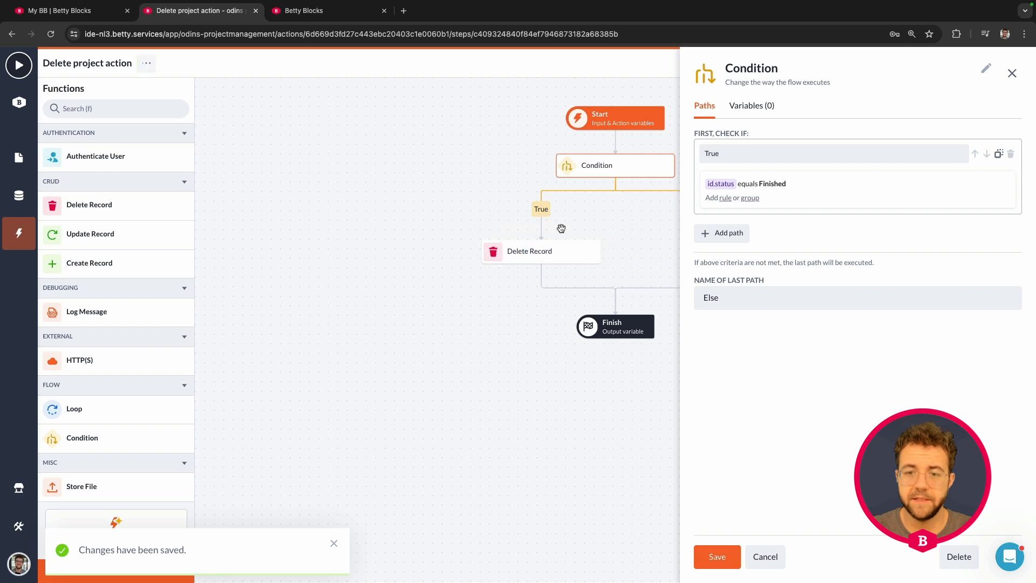
pyautogui.click(777, 556)
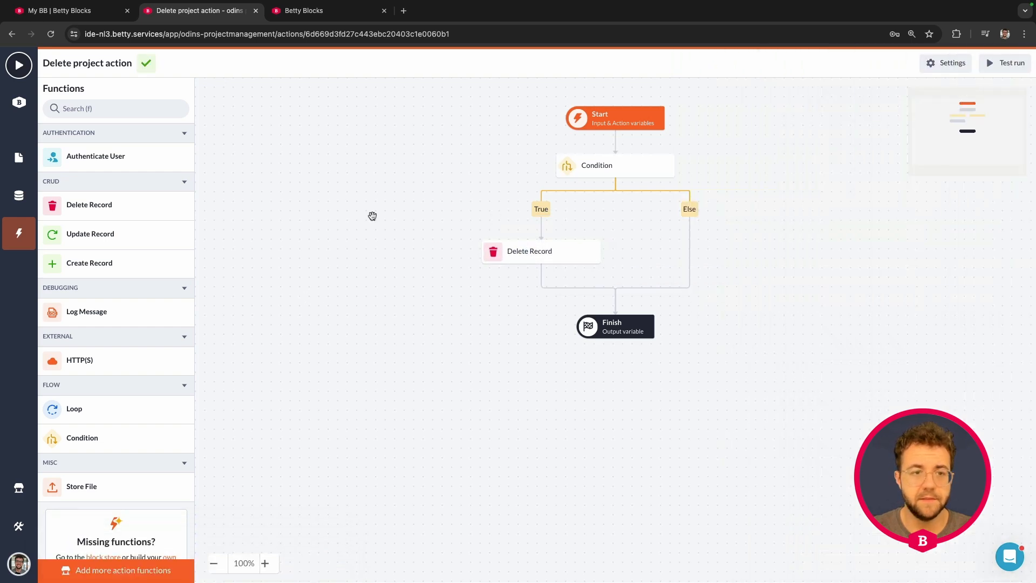
pyautogui.click(22, 232)
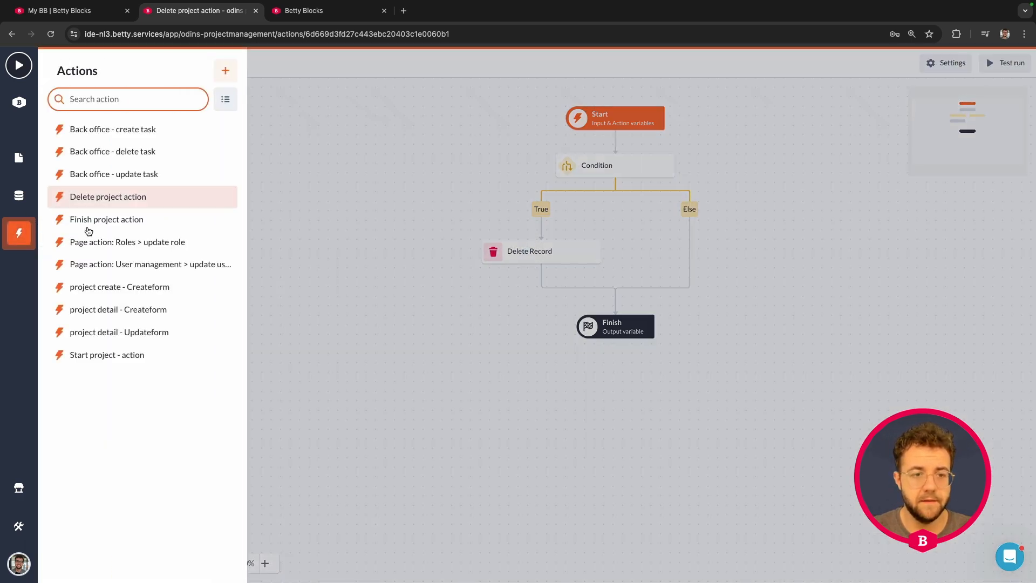
# In the running application, create a project titled "delete this one!" with a user assigned, and submit it
pyautogui.click(304, 11)
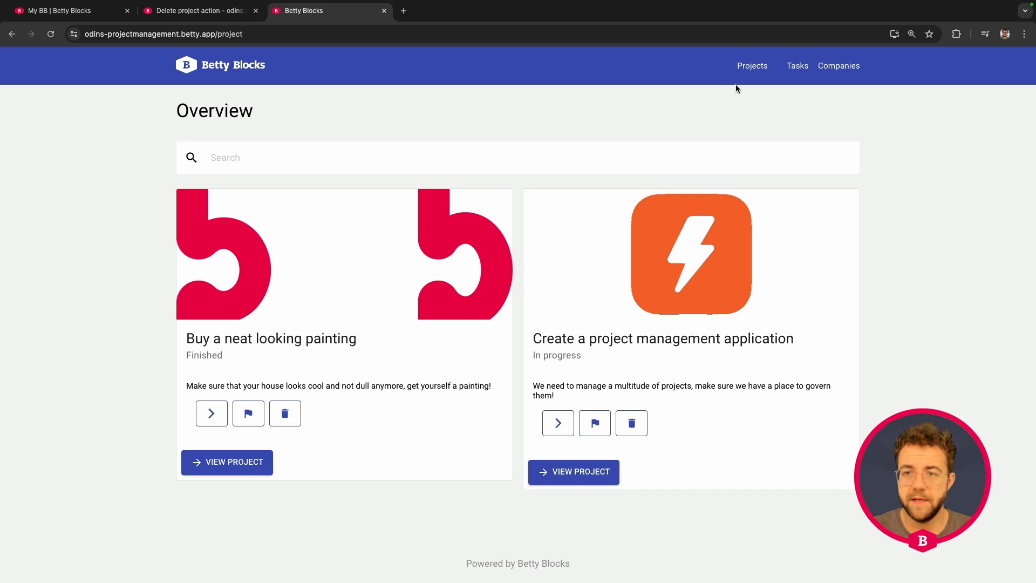
pyautogui.click(257, 73)
pyautogui.click(317, 500)
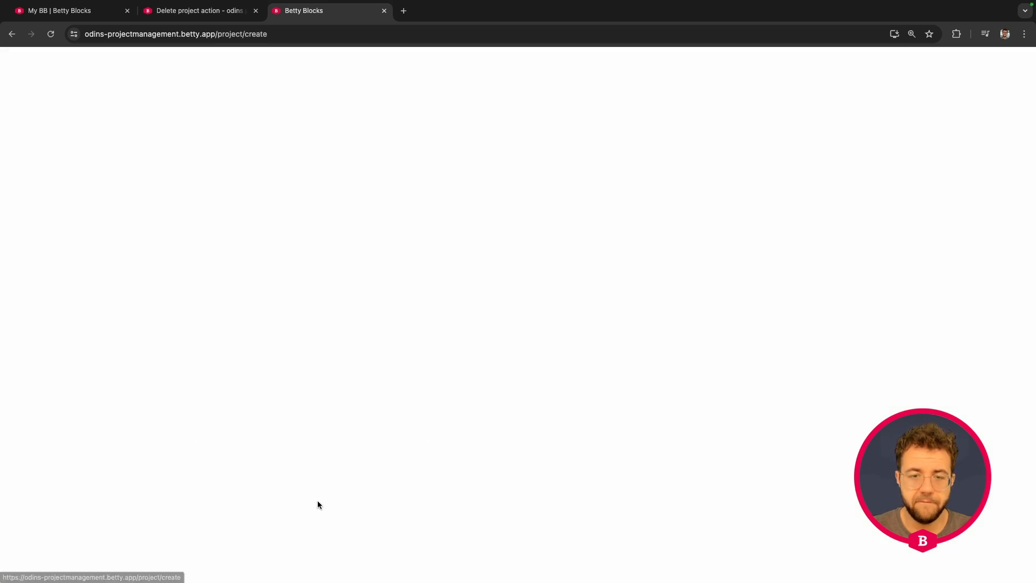
pyautogui.write('d')
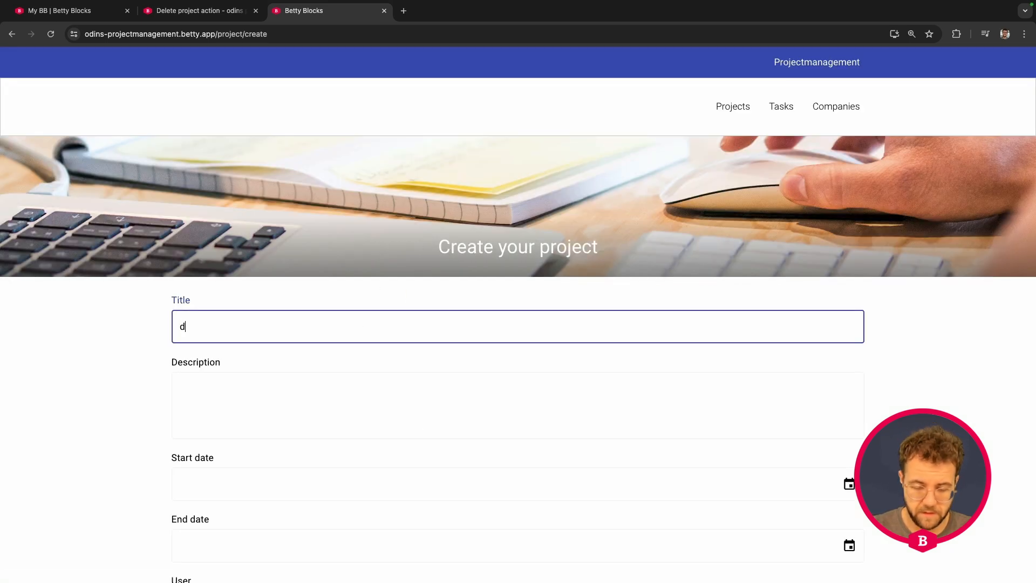
pyautogui.write('elete this one!')
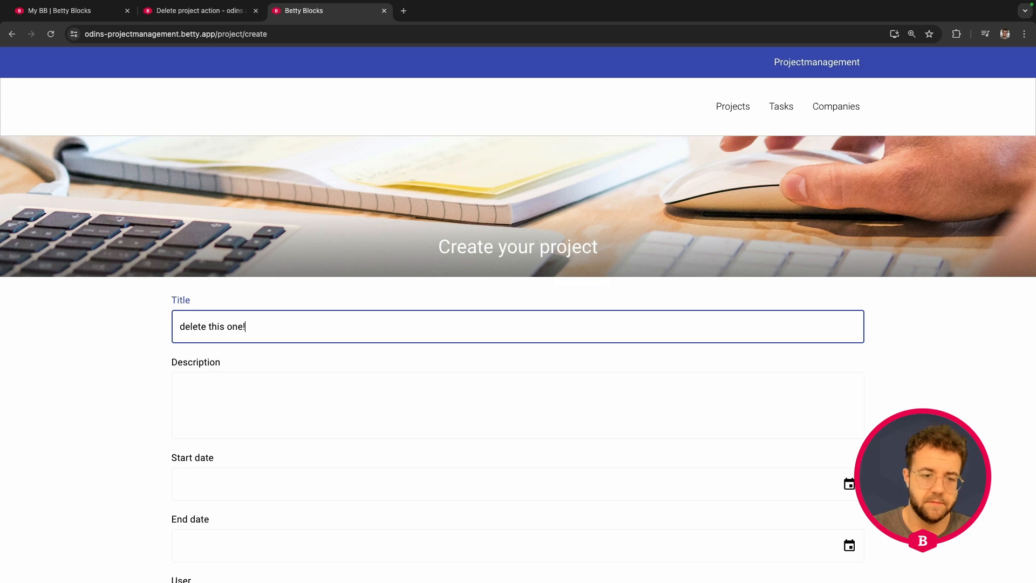
pyautogui.scroll(-3, 377, 335)
pyautogui.click(253, 467)
pyautogui.click(237, 510)
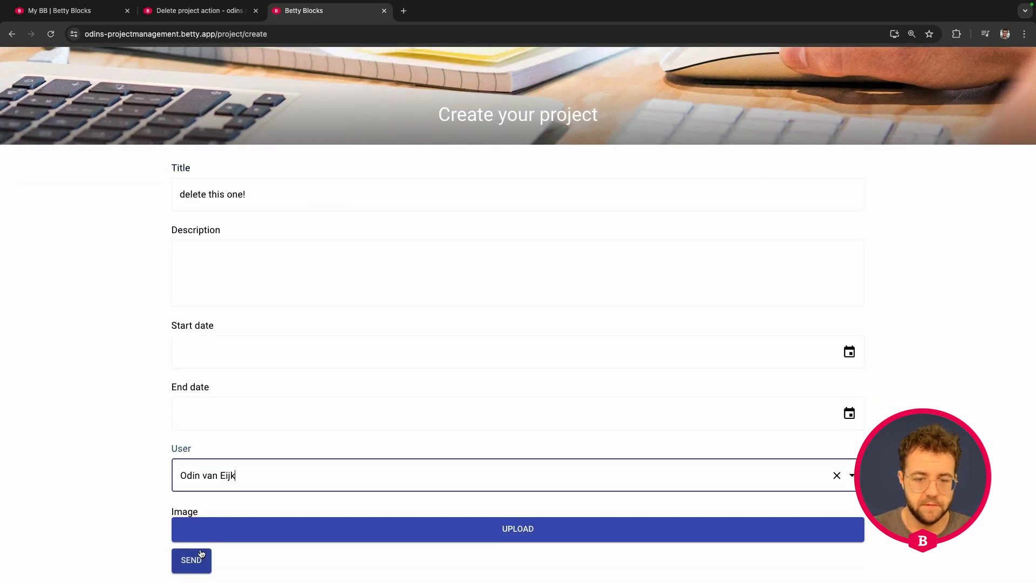
pyautogui.click(199, 560)
# Return to the projects overview and try to delete the "delete this one!" project while its status is "To do"
pyautogui.scroll(3, 676, 140)
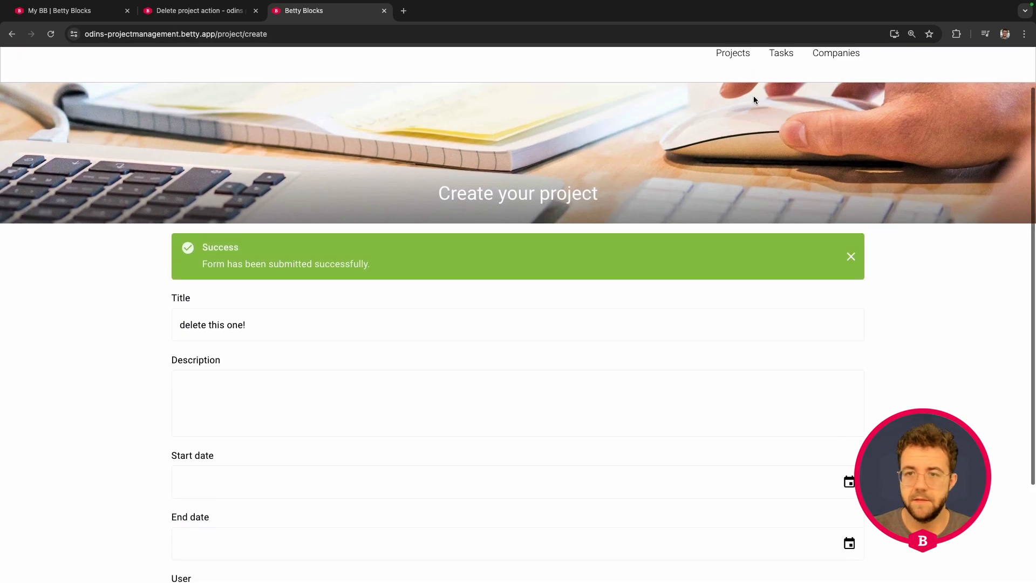
pyautogui.click(742, 56)
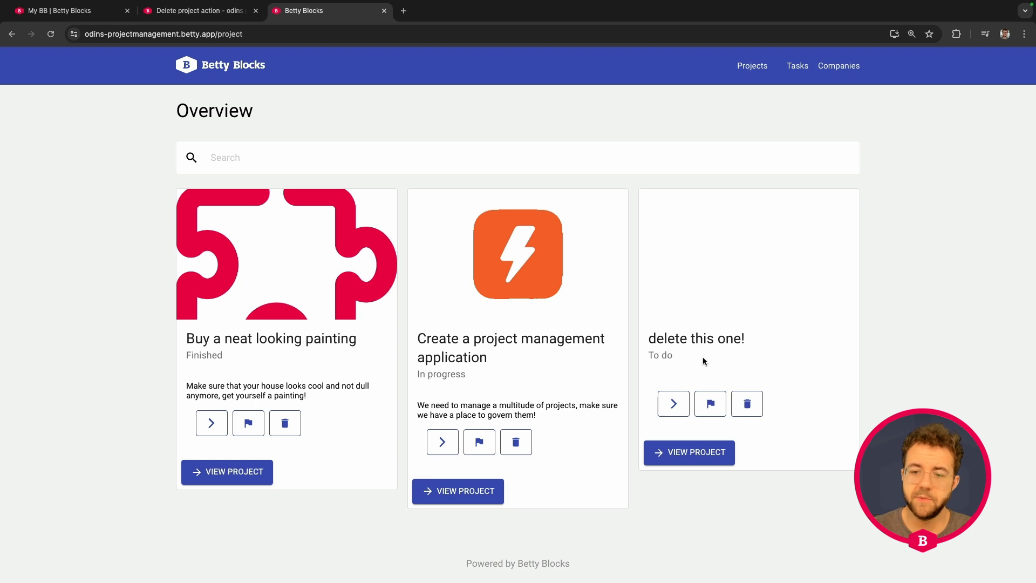
pyautogui.click(750, 404)
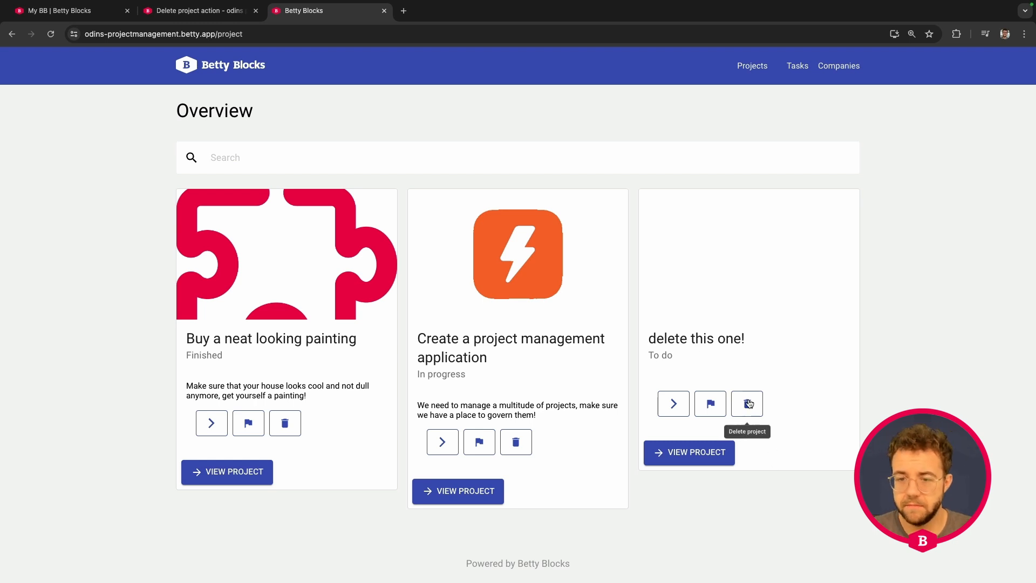
# Bring the "delete this one!" project to finished by starting and finishing it, and delete it
pyautogui.click(675, 404)
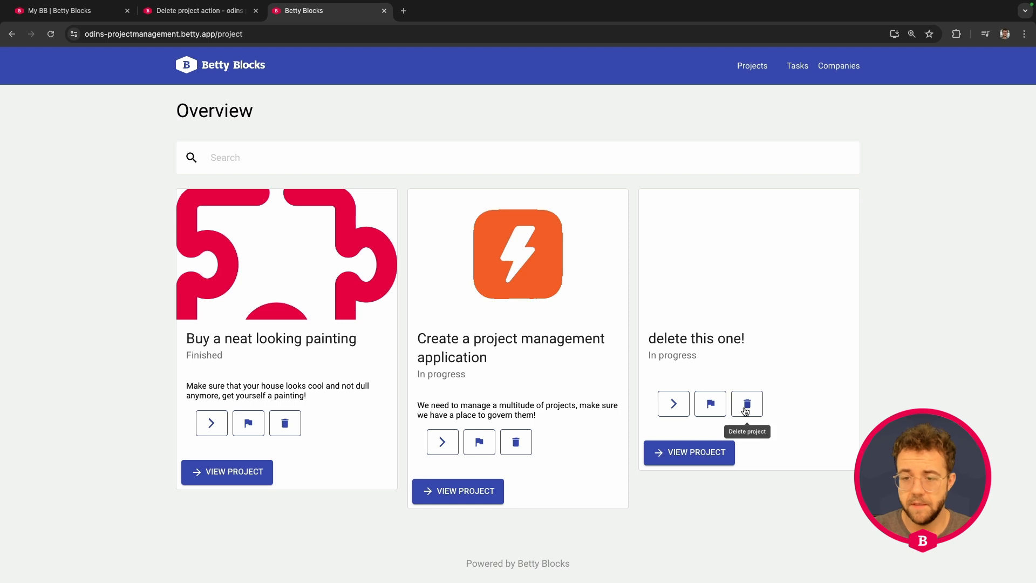
pyautogui.click(711, 404)
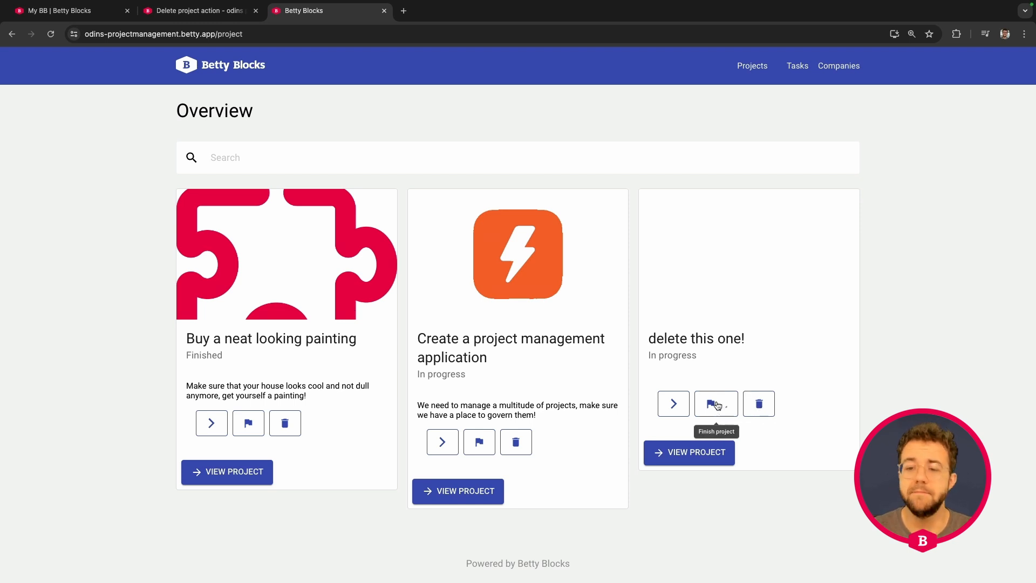
pyautogui.click(748, 405)
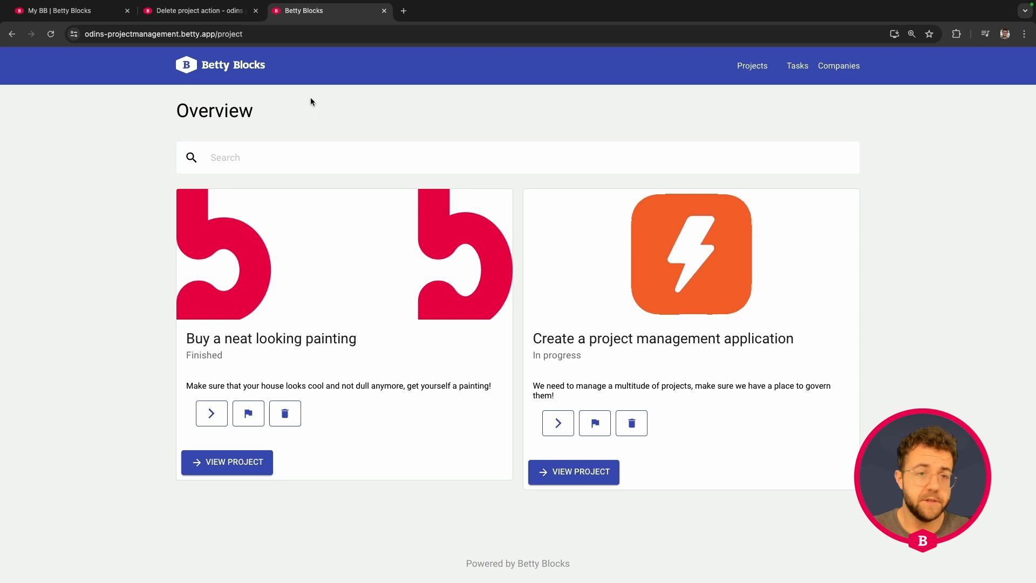
# Switch back to the builder and view the Delete project action's flow
pyautogui.click(196, 11)
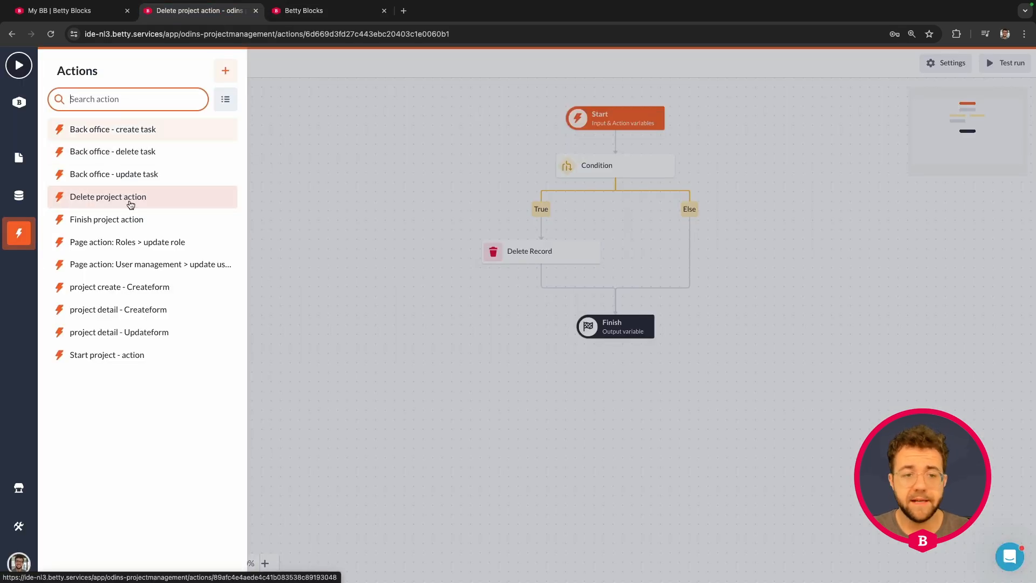
pyautogui.click(377, 296)
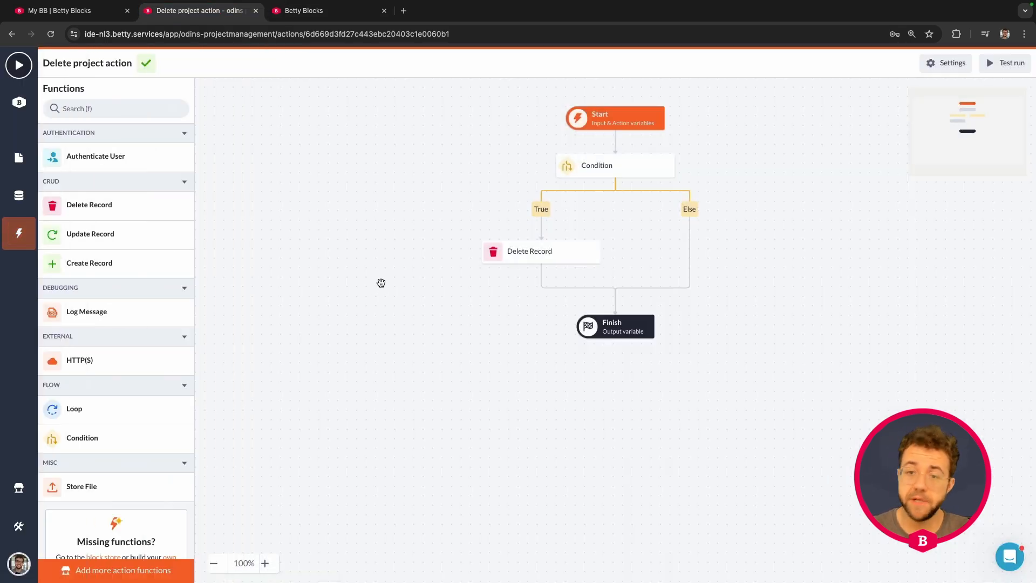